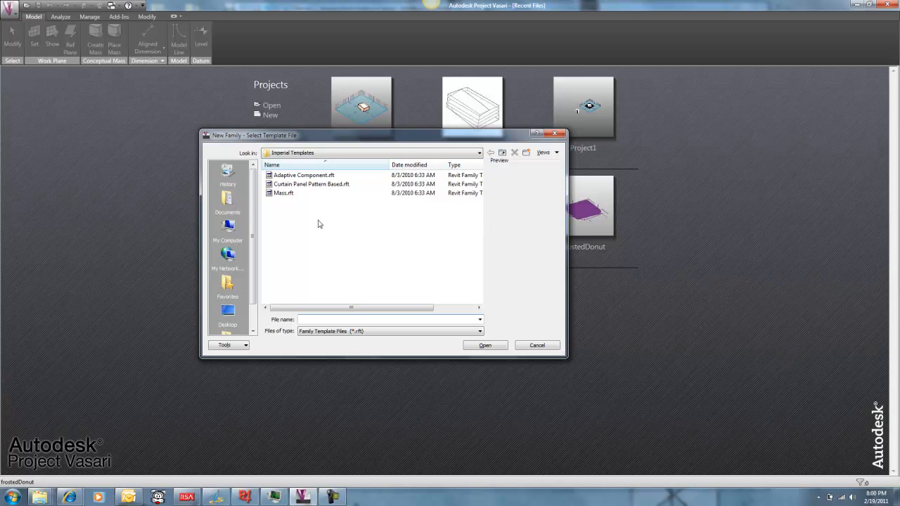
- Create a new mass family from the Mass.rft template
click(278, 192)
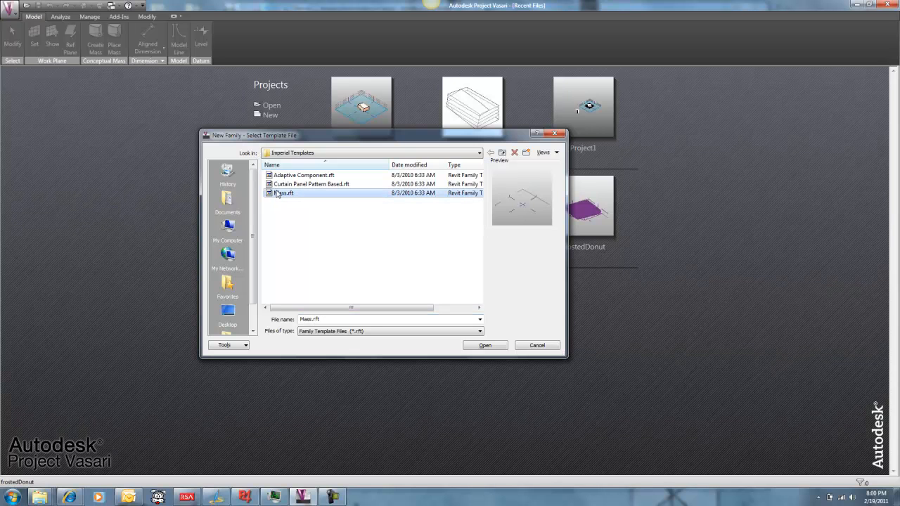
click(483, 346)
scroll(536, 330, up, 3)
- Display the Nucleus simulation tools in full
click(174, 17)
click(202, 17)
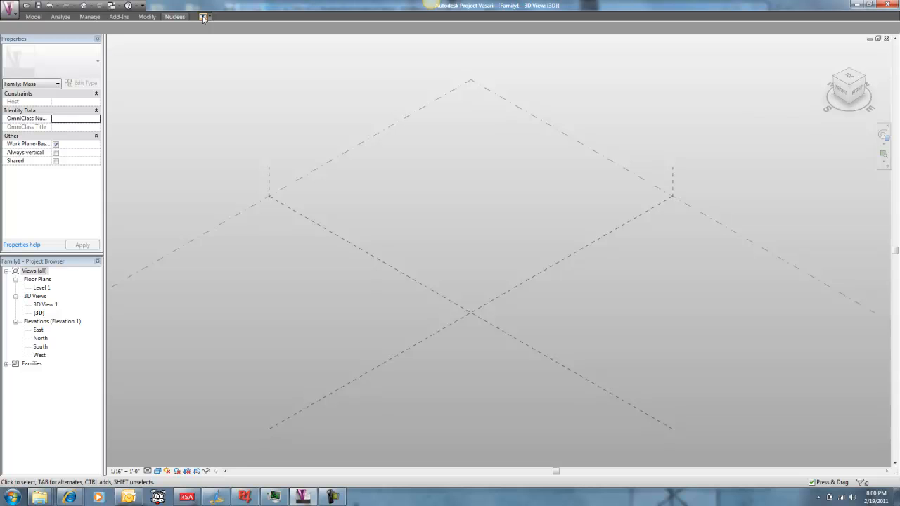
click(204, 18)
click(203, 17)
click(202, 18)
click(203, 18)
click(203, 18)
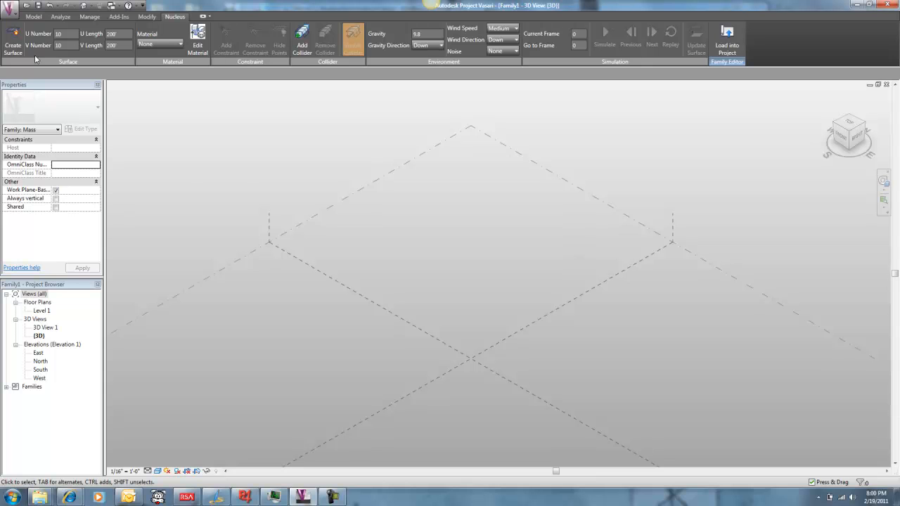
- Place a surface with 10 U and V divisions and 200' U and V lengths at the reference plane intersection, and undo it
middle_drag(410, 275, 335, 227)
middle_drag(462, 305, 395, 285)
click(15, 40)
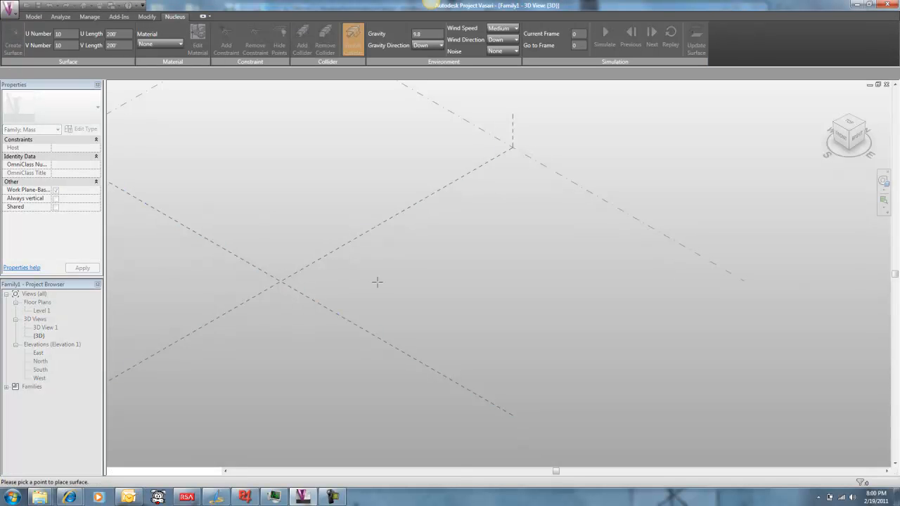
click(289, 280)
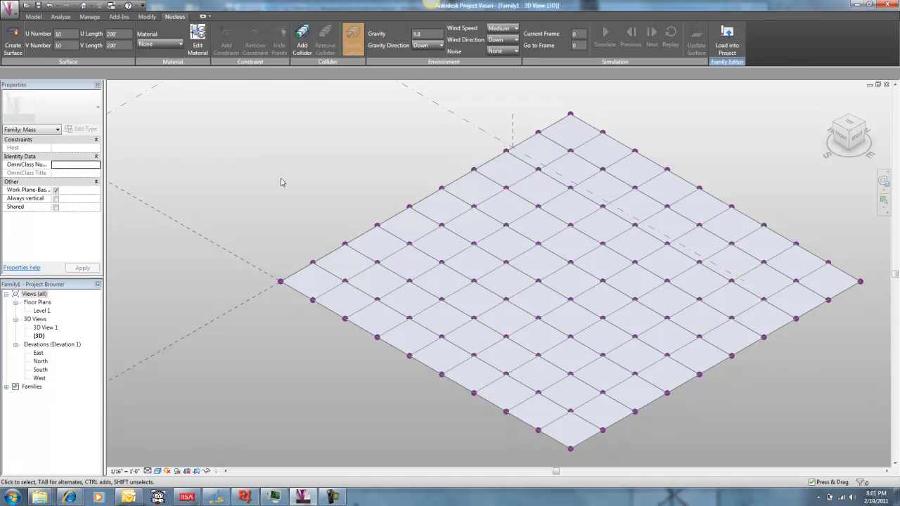
scroll(281, 182, down, 3)
middle_drag(288, 189, 275, 217)
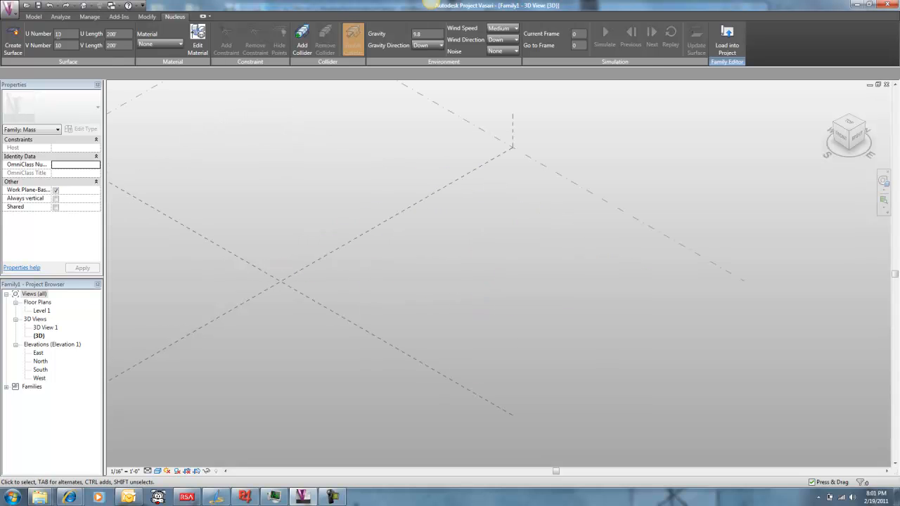
- Try a surface with U Number 5 and U Length 100' at the reference plane intersection, and undo the placement
click(56, 34)
text(5)
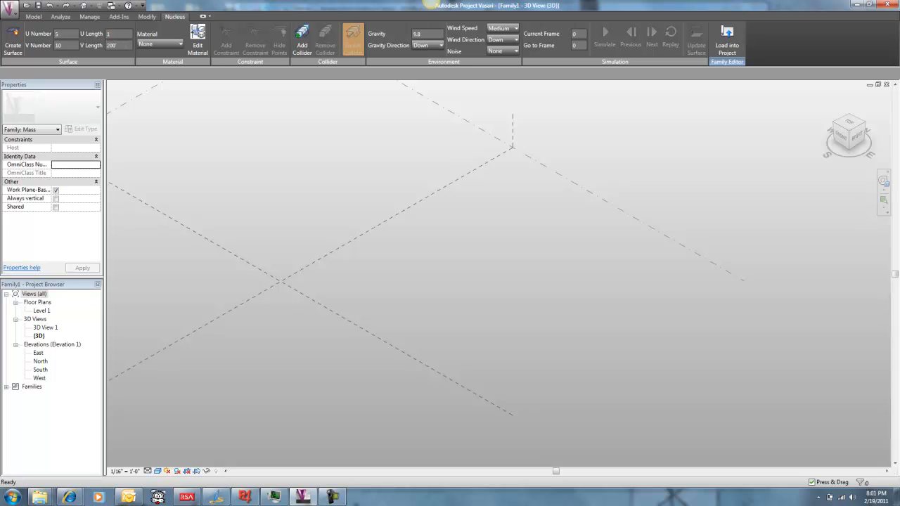
click(23, 44)
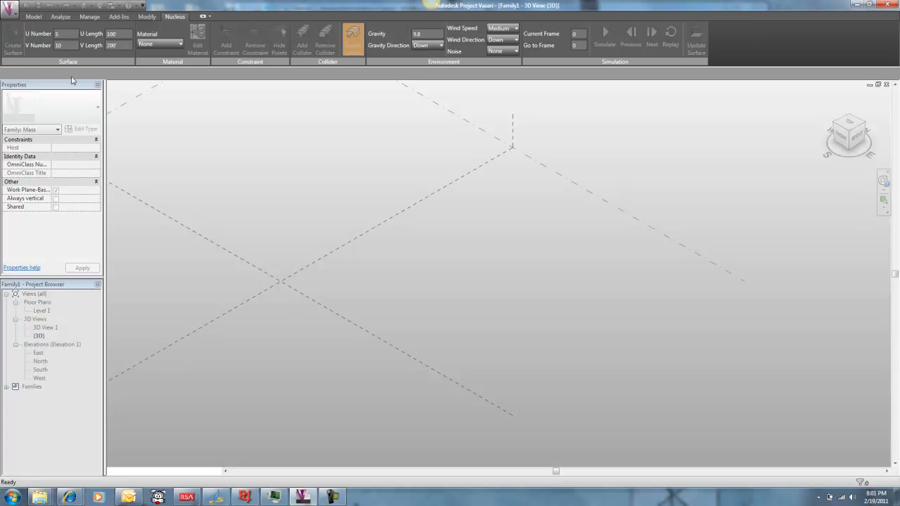
click(283, 281)
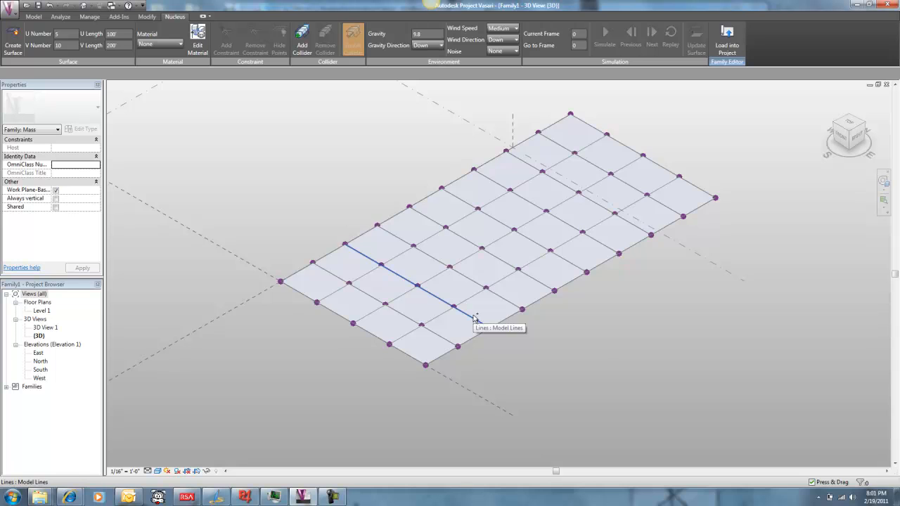
key(ctrl+z)
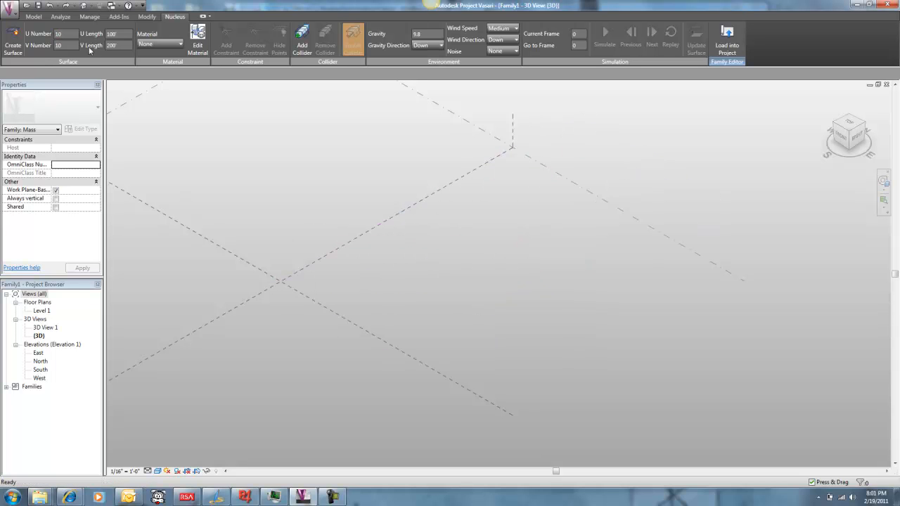
- Create a surface with U and V Number 10 and U and V Length 200' at the reference plane intersection
drag(123, 34, 97, 35)
click(12, 44)
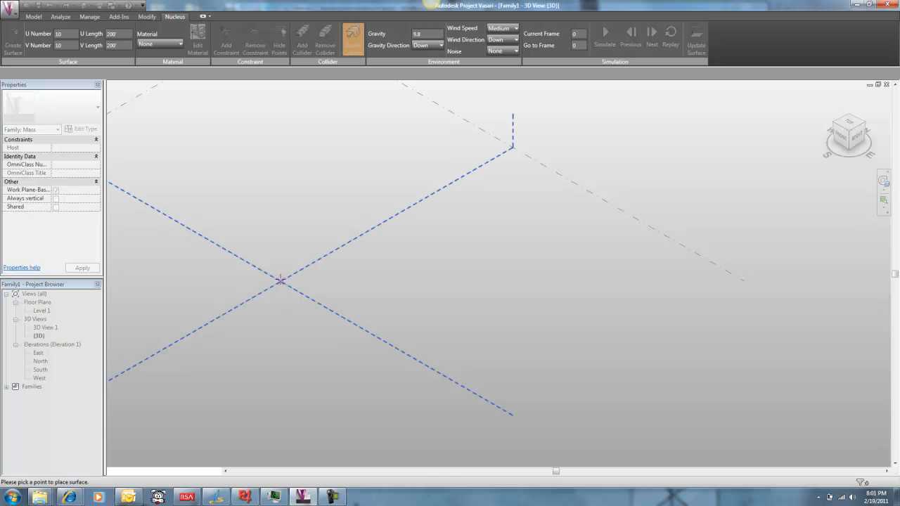
click(280, 281)
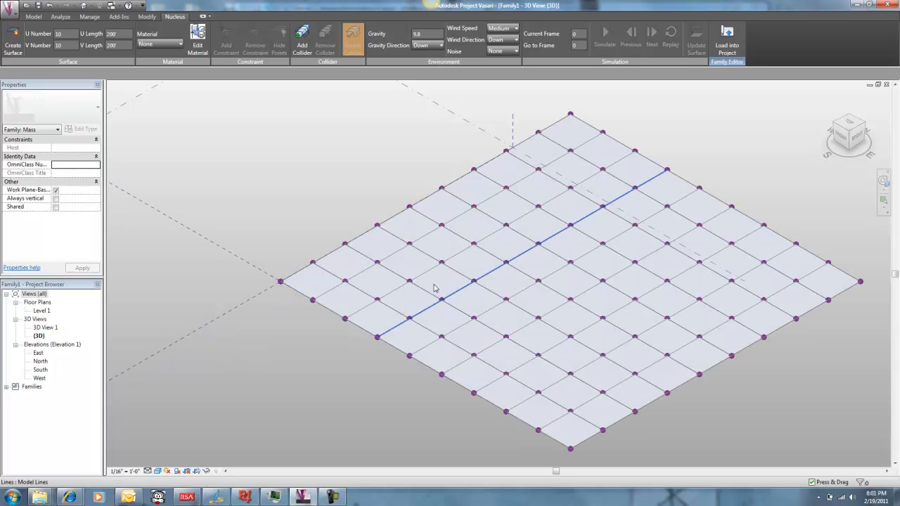
- Select the whole surface form and assign it the Rubber simulation material
scroll(276, 211, down, 2)
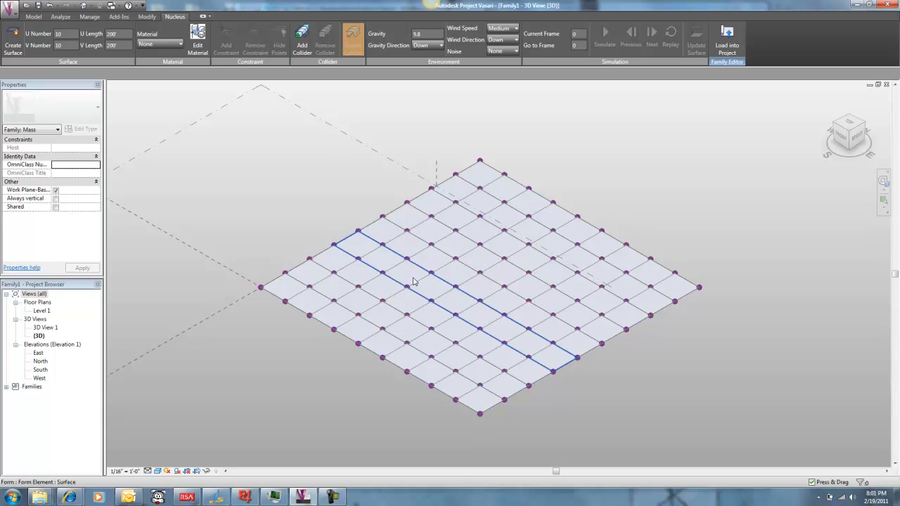
key(Tab)
key(Tab)
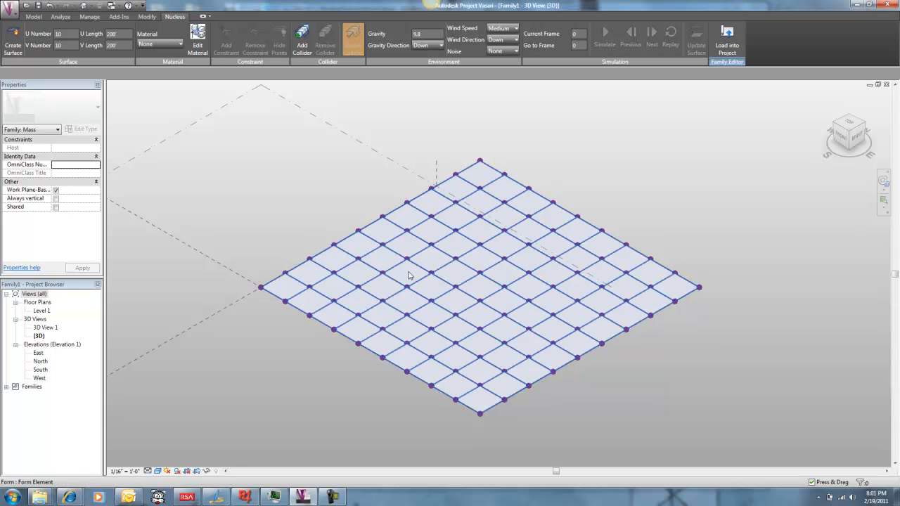
click(409, 276)
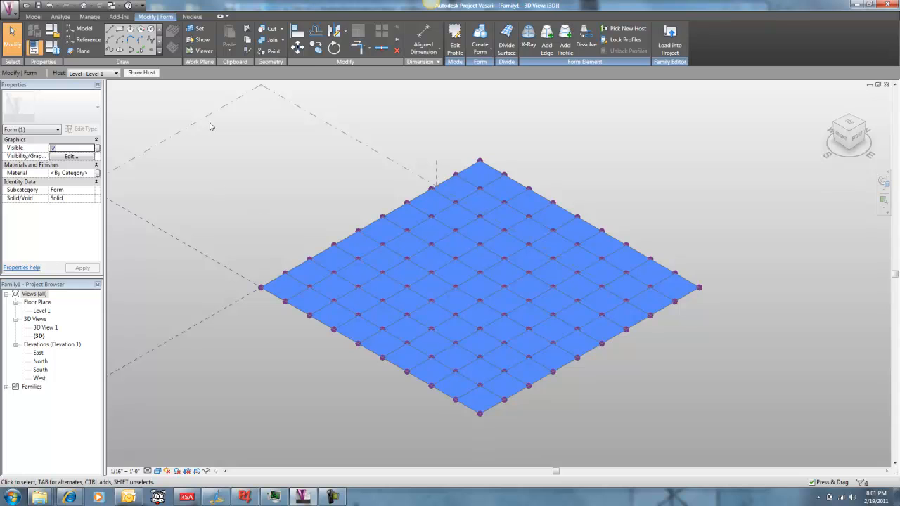
click(195, 19)
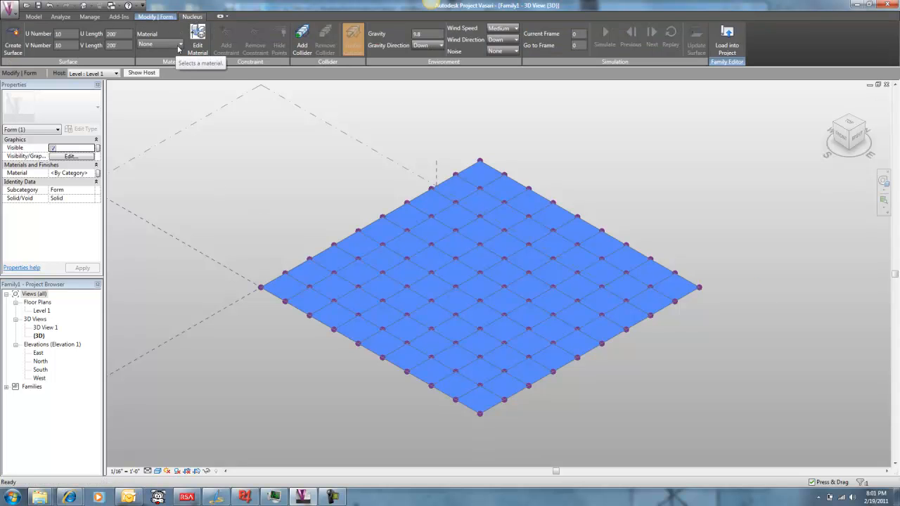
click(179, 46)
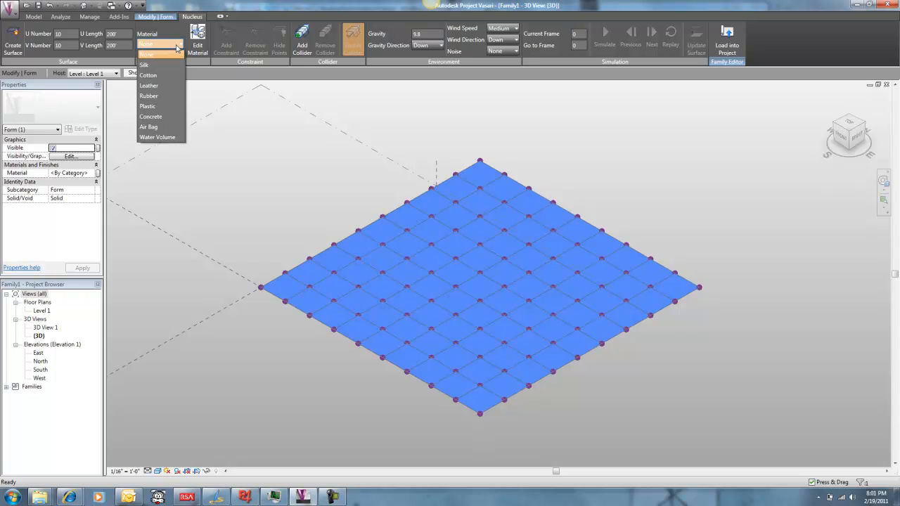
click(161, 96)
click(162, 97)
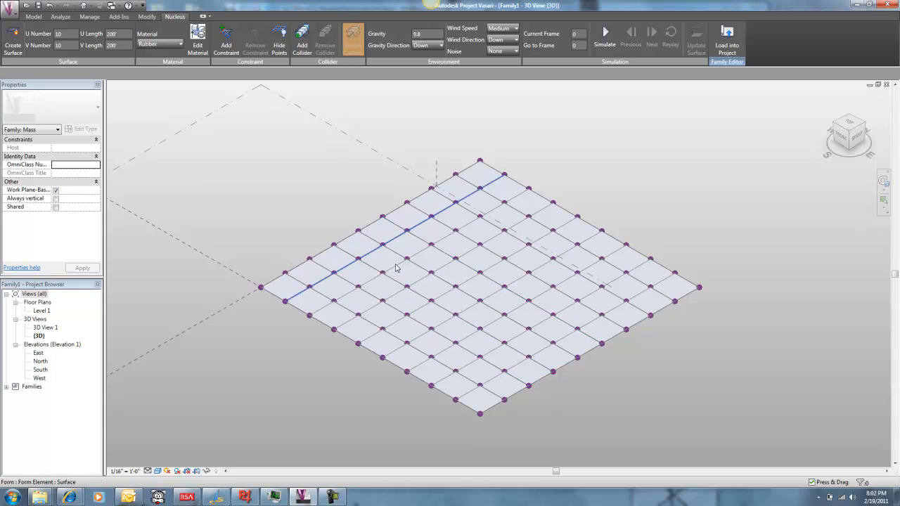
drag(223, 218, 288, 327)
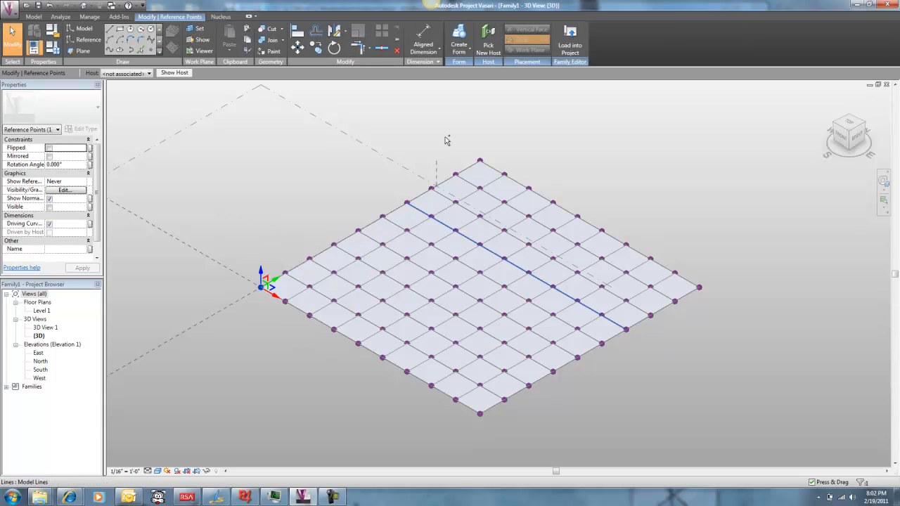
drag(456, 122, 507, 167)
ctrl+drag(693, 249, 740, 332)
ctrl+drag(458, 438, 501, 402)
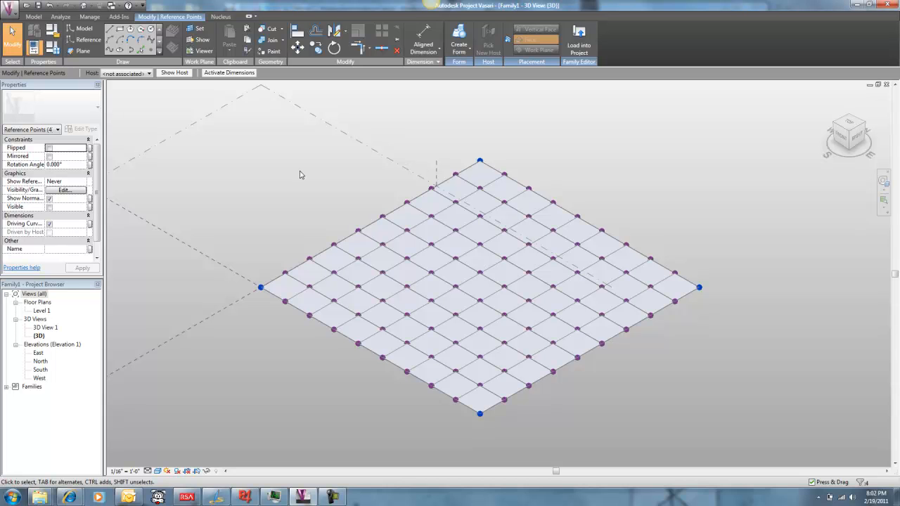
click(237, 232)
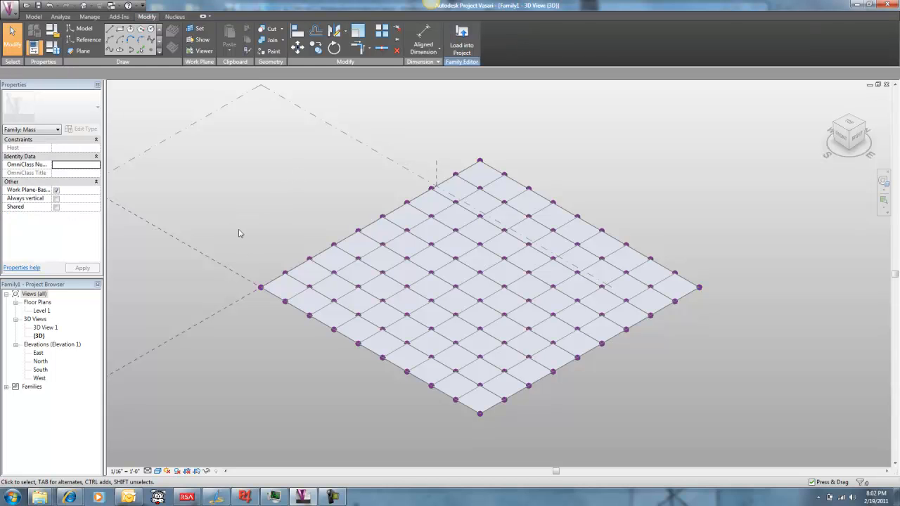
- Add constraints to the two corner points of the surface's near front edge and to the entire opposite edge line
drag(231, 228, 278, 324)
drag(457, 436, 494, 422)
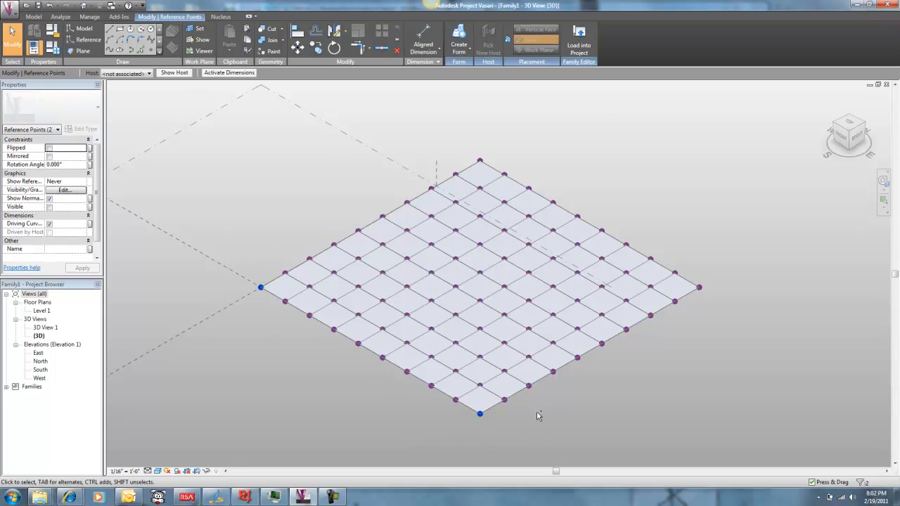
key(Tab)
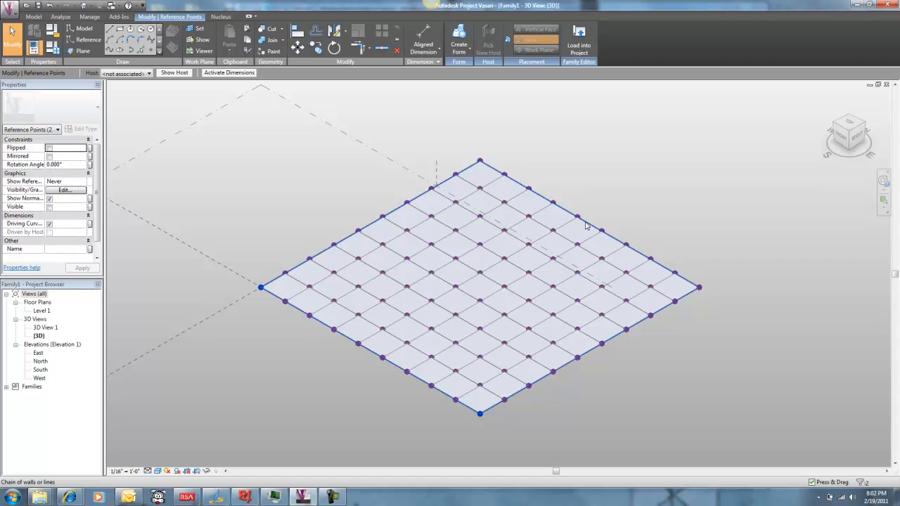
key(Tab)
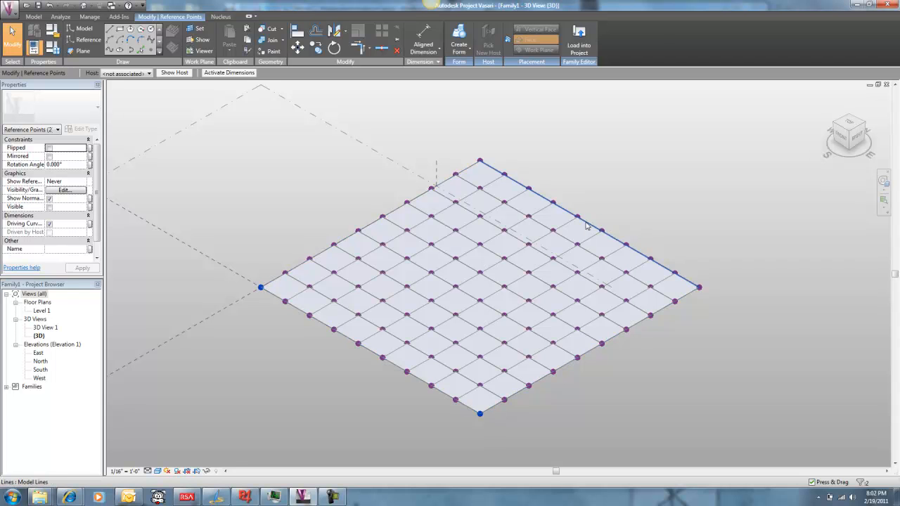
ctrl+click(587, 225)
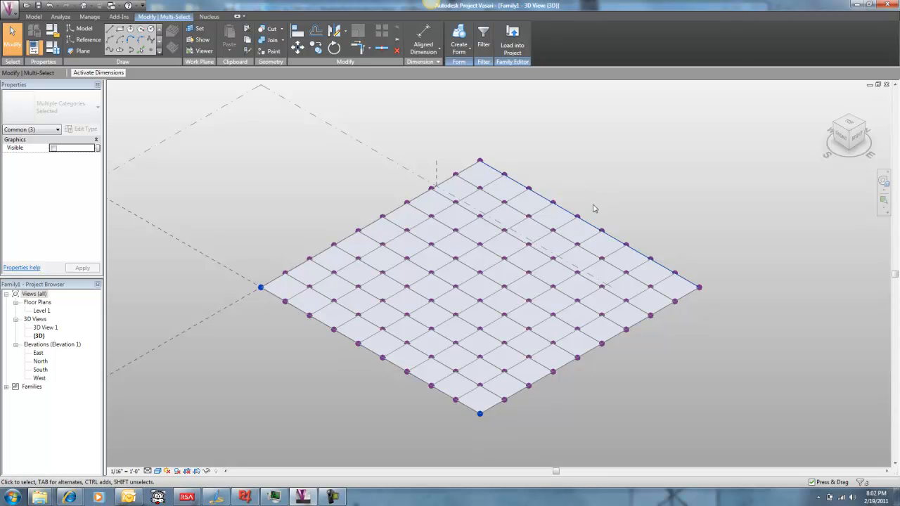
click(209, 17)
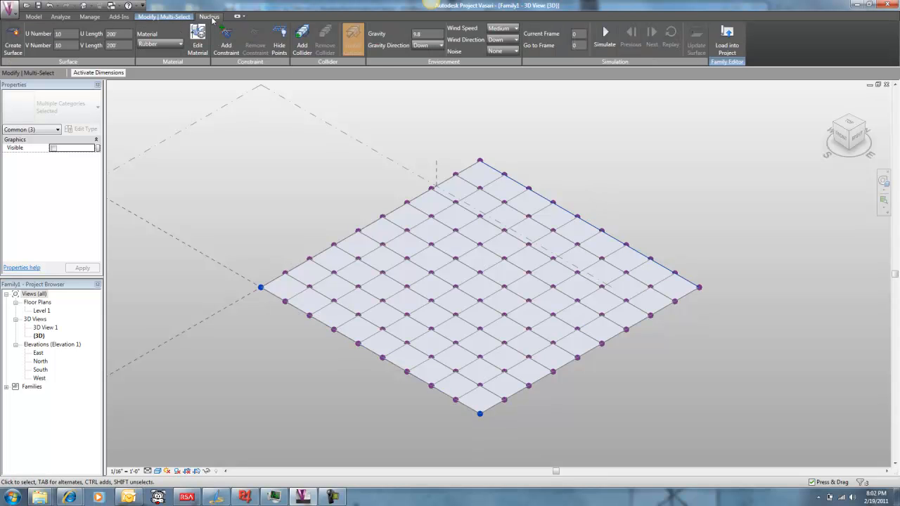
click(226, 43)
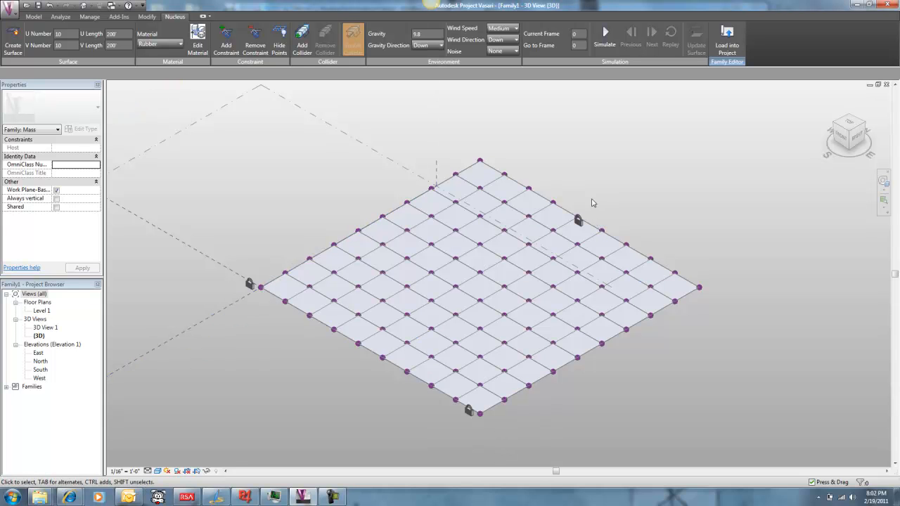
- Set the simulation's gravity direction to Up and its gravity value to 20
shift+middle_drag(675, 225, 697, 203)
middle_drag(539, 169, 545, 206)
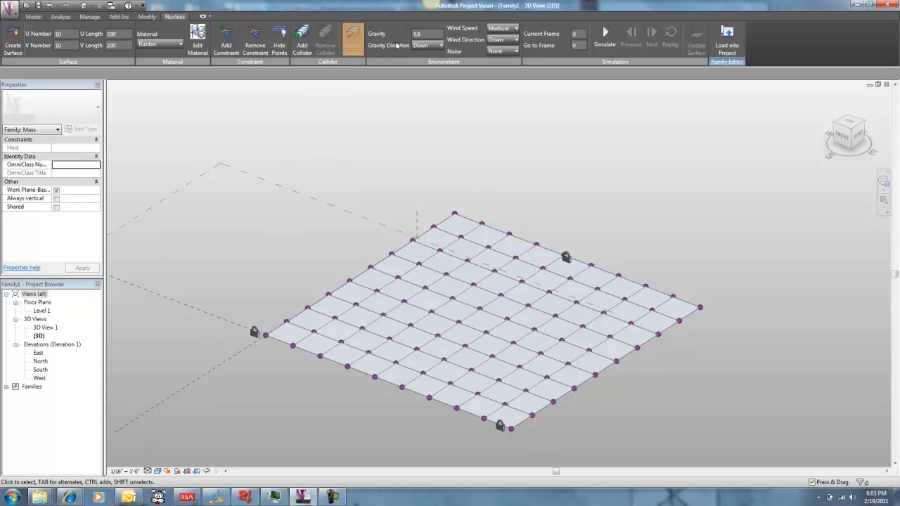
click(440, 46)
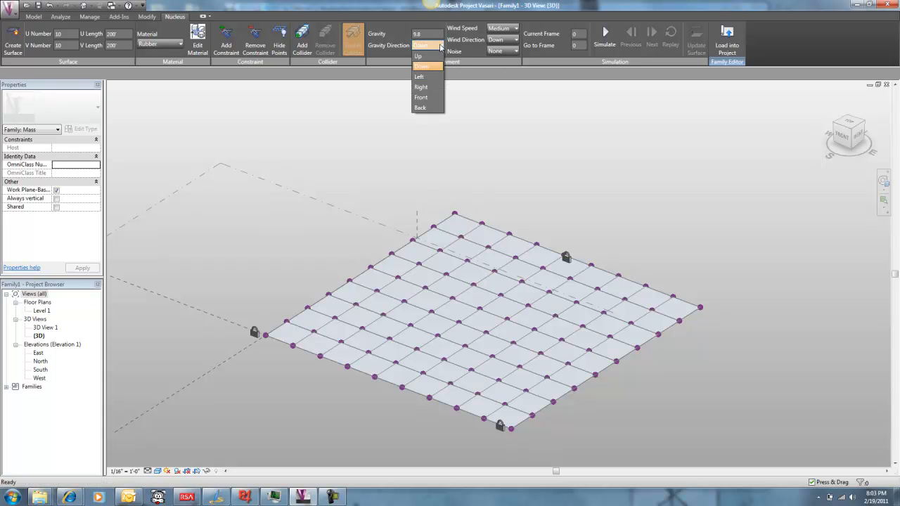
click(437, 65)
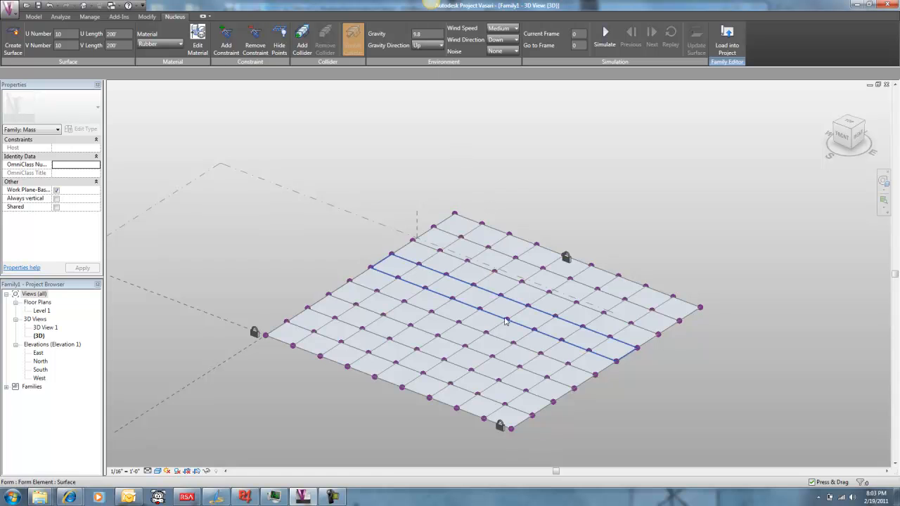
scroll(489, 186, down, 1)
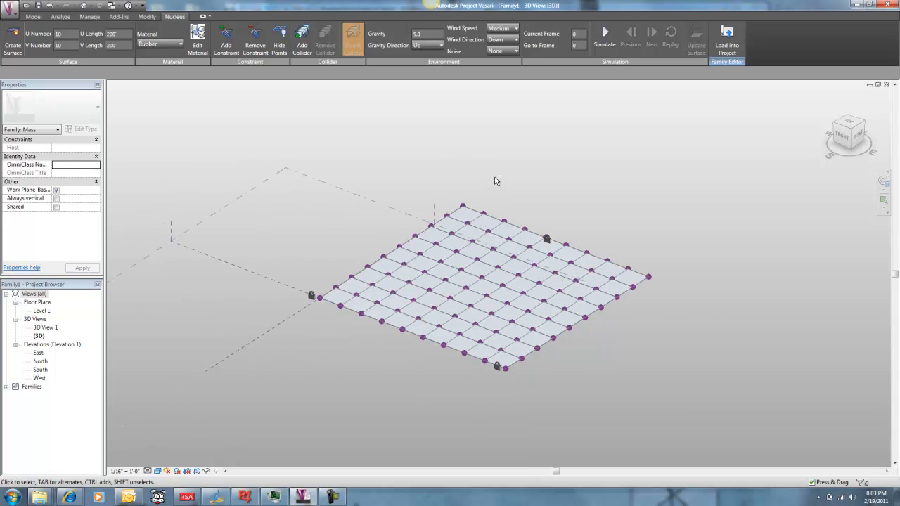
shift+middle_drag(510, 178, 488, 157)
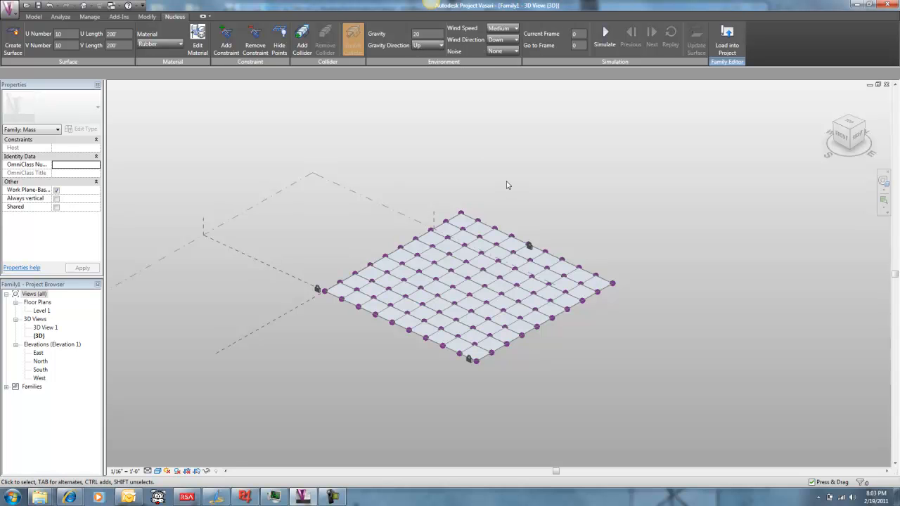
- Run the Nucleus simulation on the constrained rubber surface and inspect the inflating form from the right side
scroll(502, 197, up, 2)
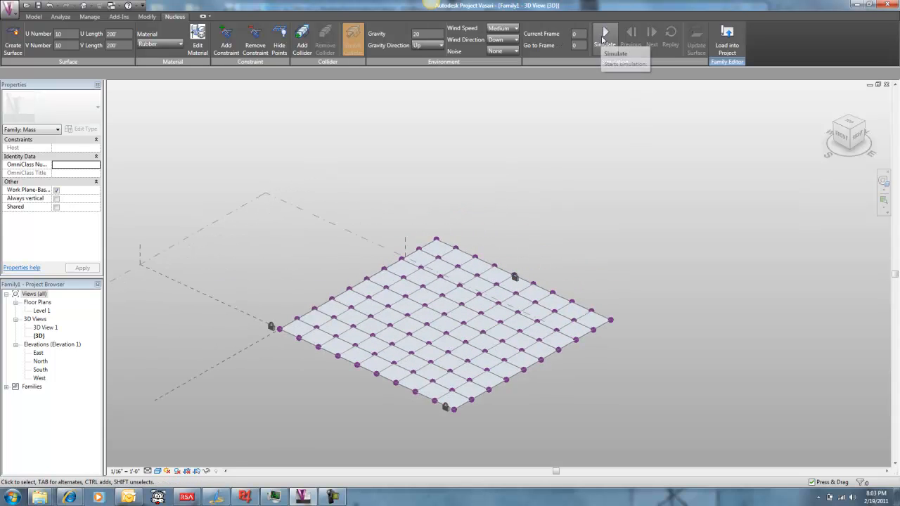
click(602, 40)
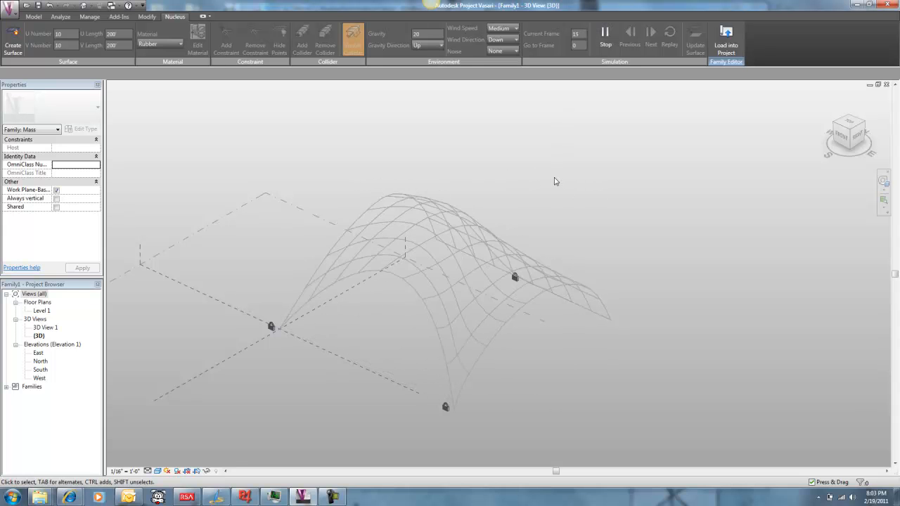
shift+middle_drag(569, 210, 468, 127)
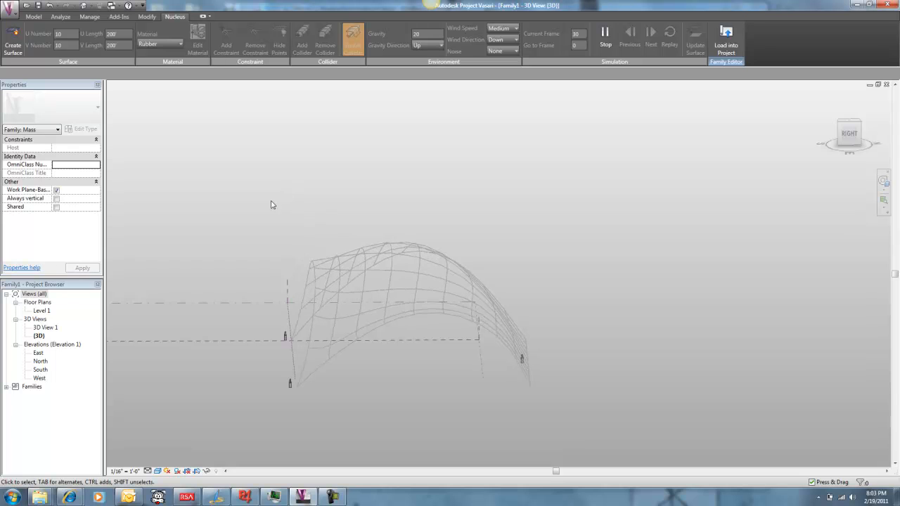
- Examine the arching rubber form from the front and side while the simulation runs, and stop the simulation
shift+middle_drag(284, 207, 469, 186)
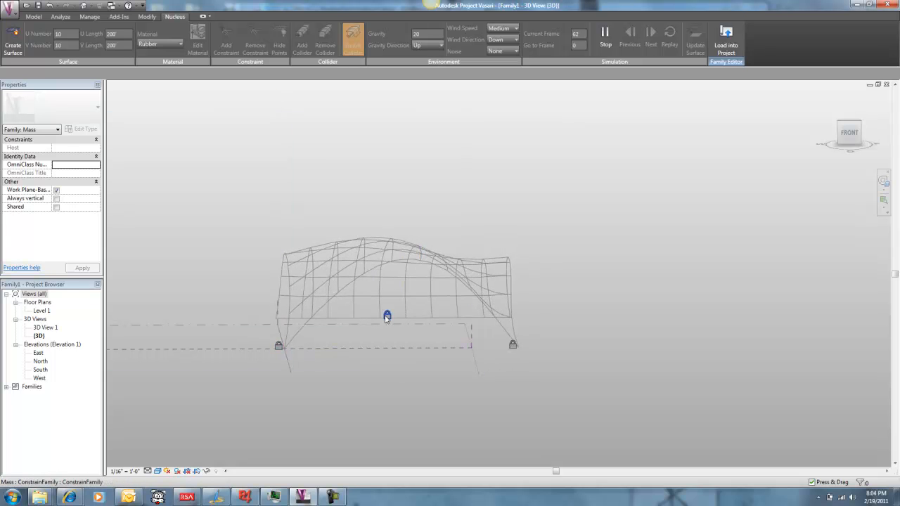
shift+middle_drag(499, 146, 364, 281)
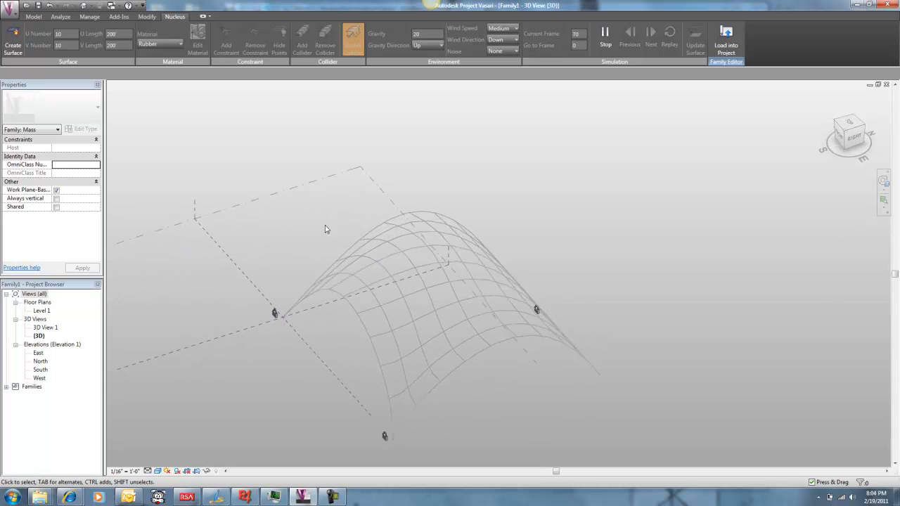
shift+middle_drag(313, 215, 444, 169)
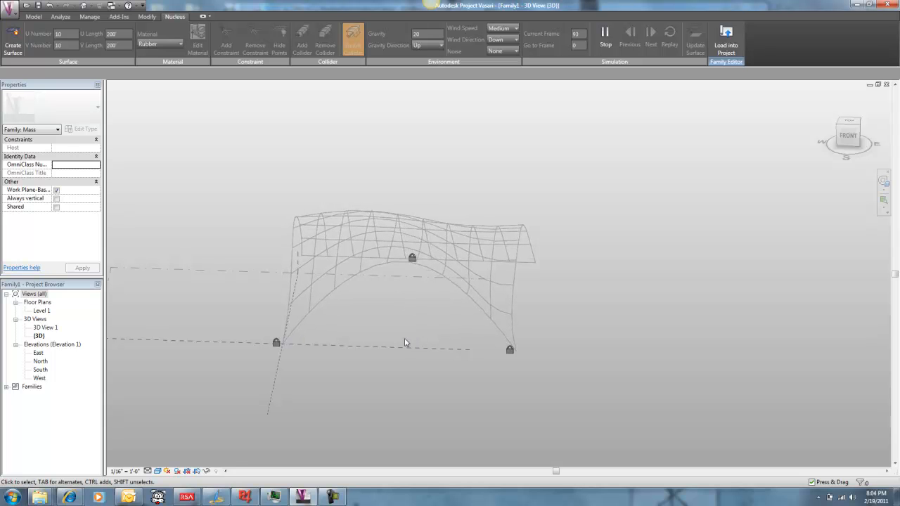
shift+middle_drag(394, 297, 298, 316)
middle_drag(522, 201, 438, 216)
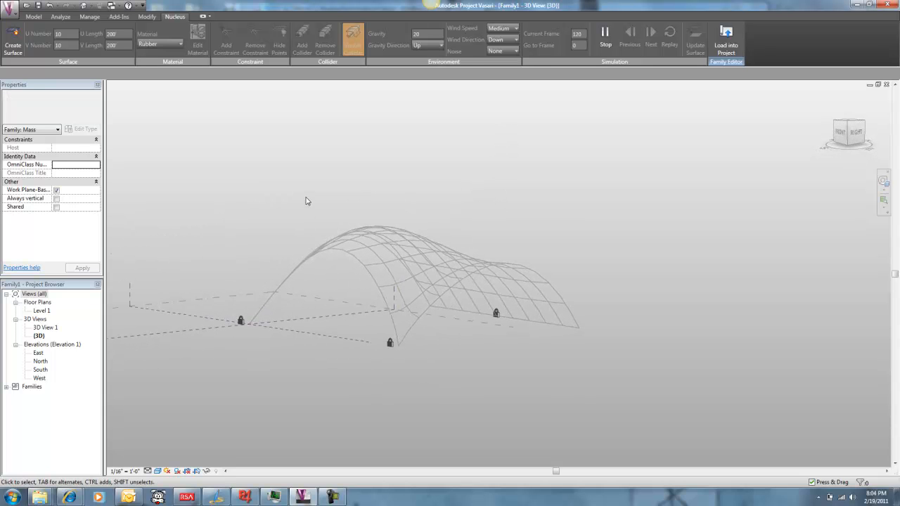
shift+middle_drag(307, 189, 346, 230)
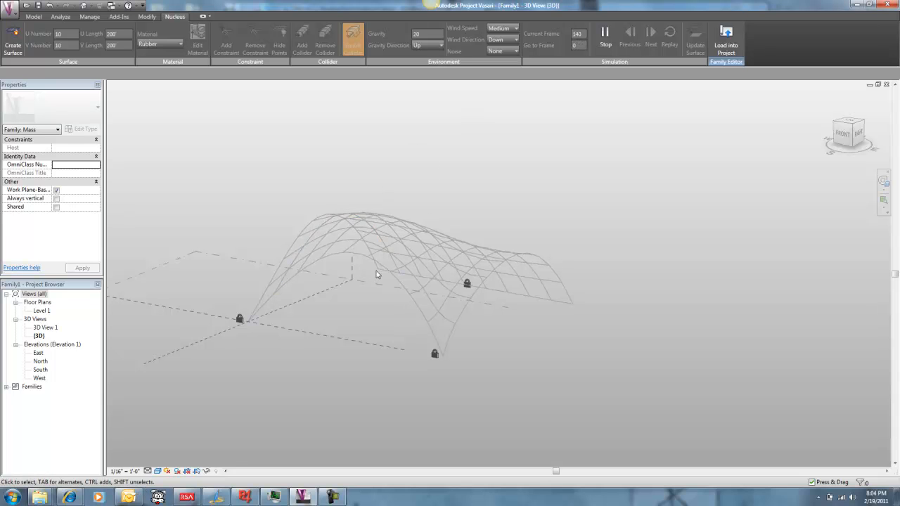
click(603, 34)
- Update the surface to match the stopped simulation's wireframe shape
shift+middle_drag(426, 179, 408, 171)
shift+middle_drag(314, 254, 259, 198)
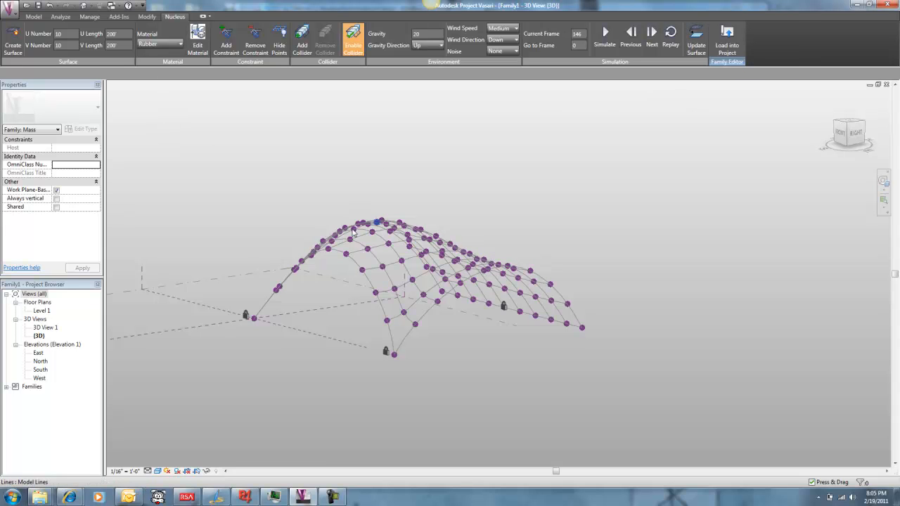
shift+middle_drag(412, 153, 397, 300)
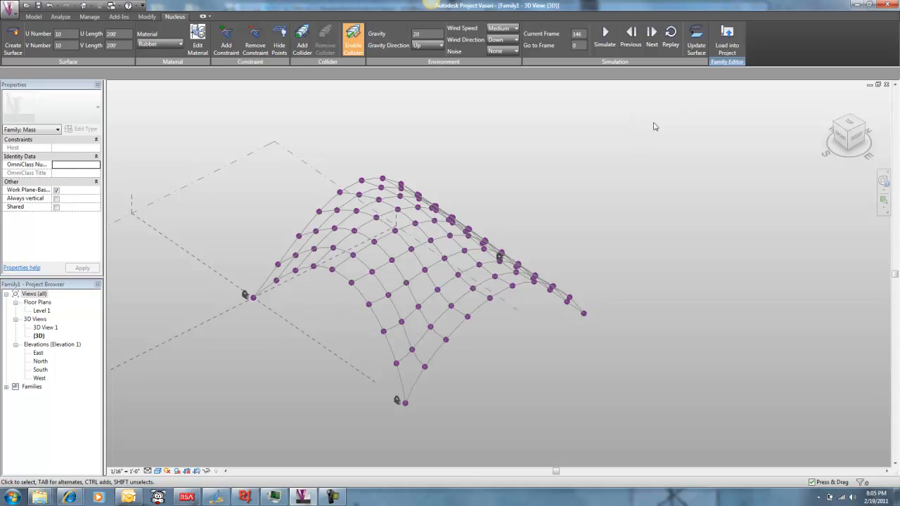
click(700, 38)
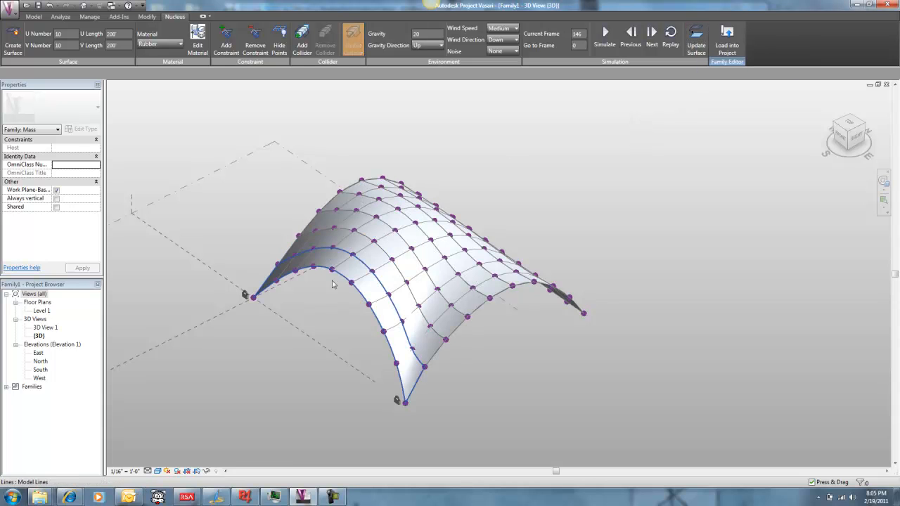
click(418, 240)
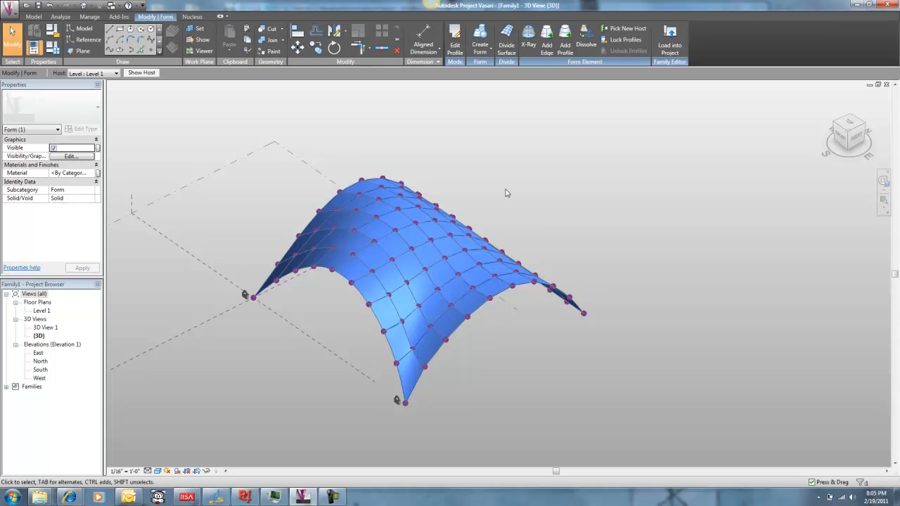
click(191, 17)
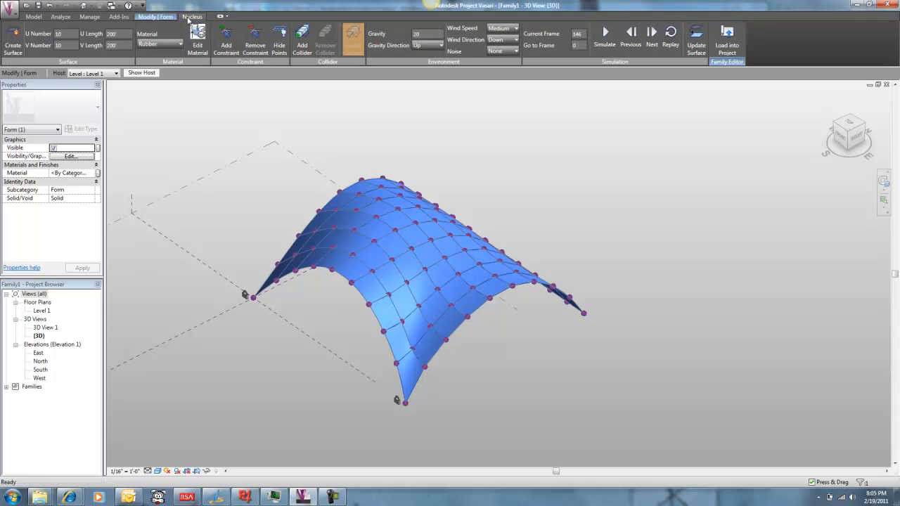
click(180, 44)
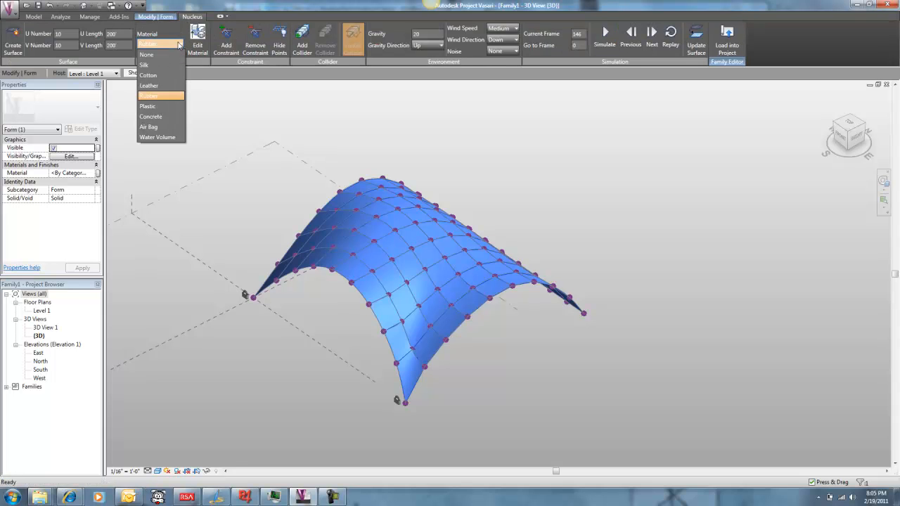
click(243, 197)
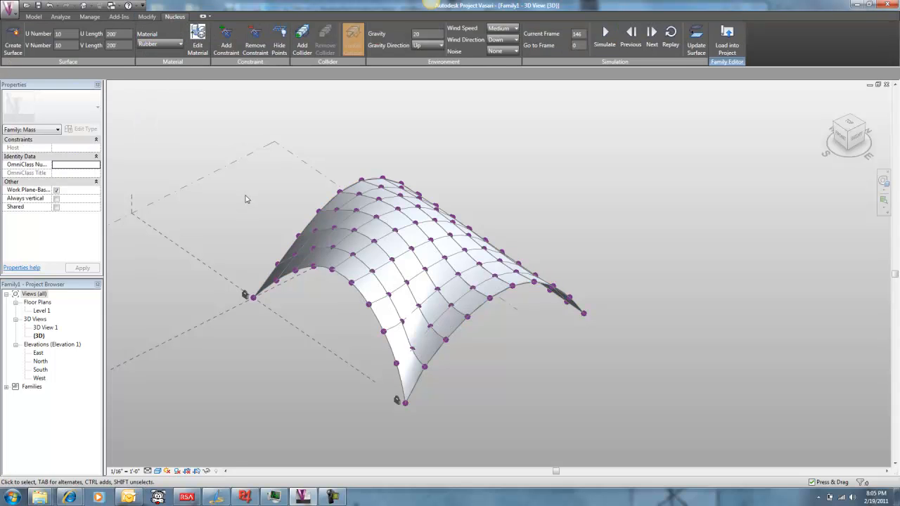
- Lower the friction in the Rubber material settings and save them as a new material named NewRubber
click(198, 36)
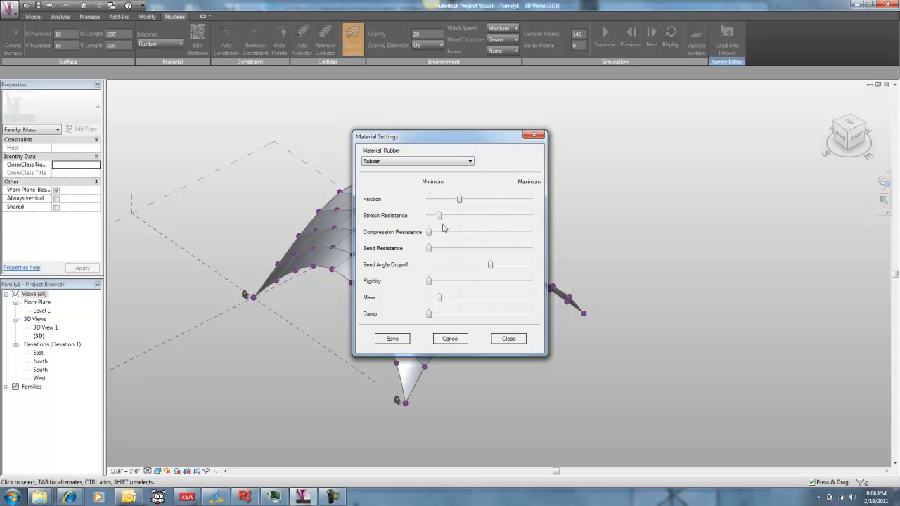
click(400, 340)
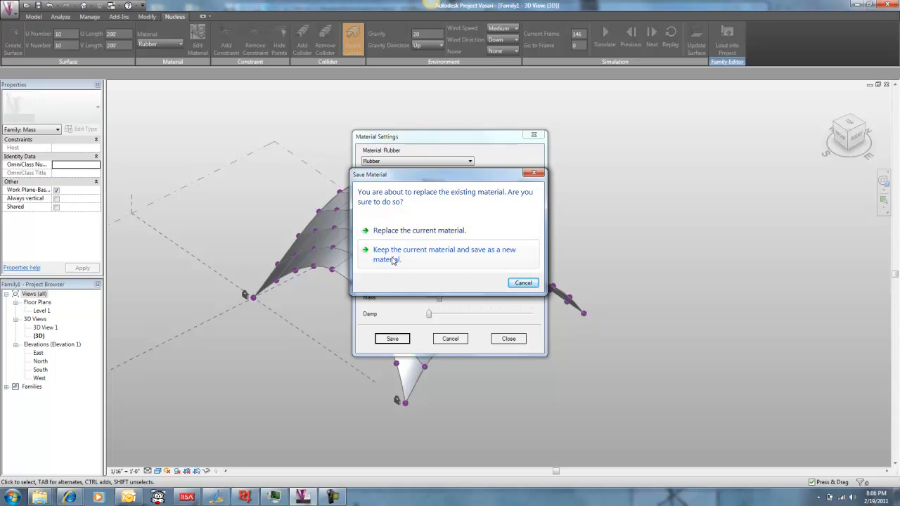
click(393, 258)
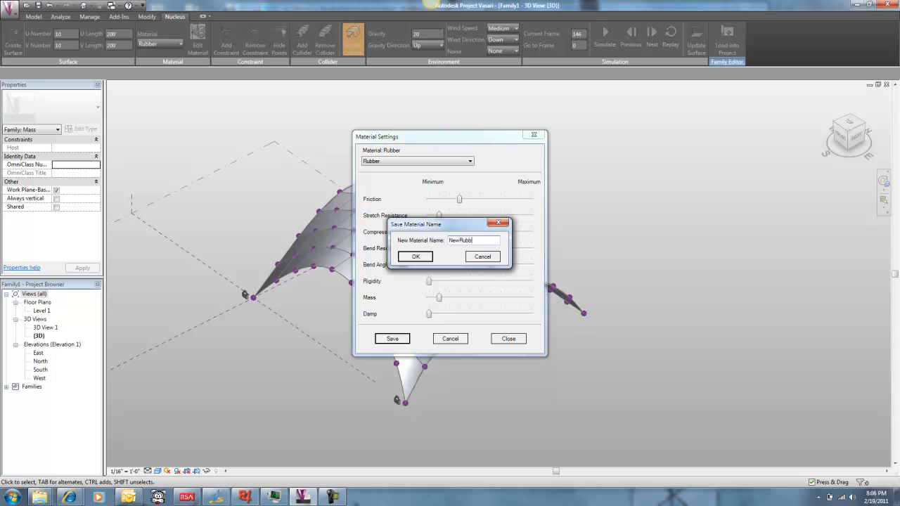
click(415, 255)
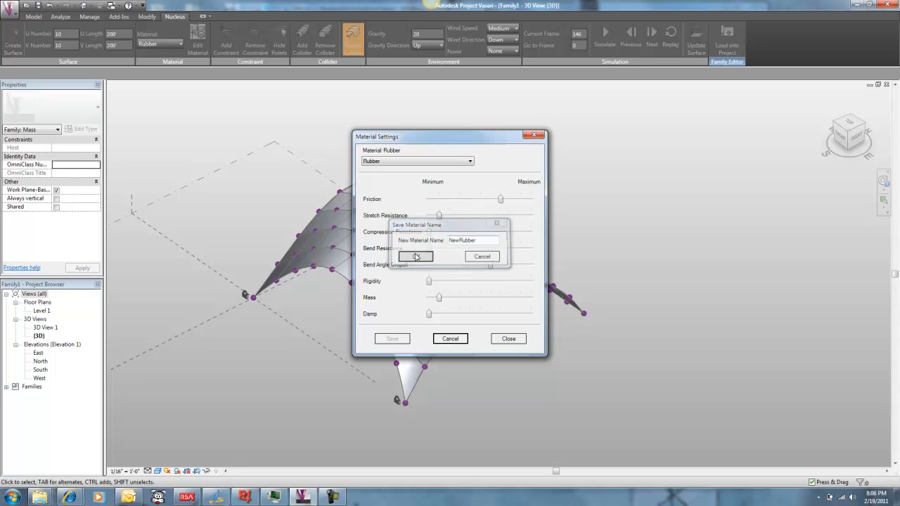
click(507, 339)
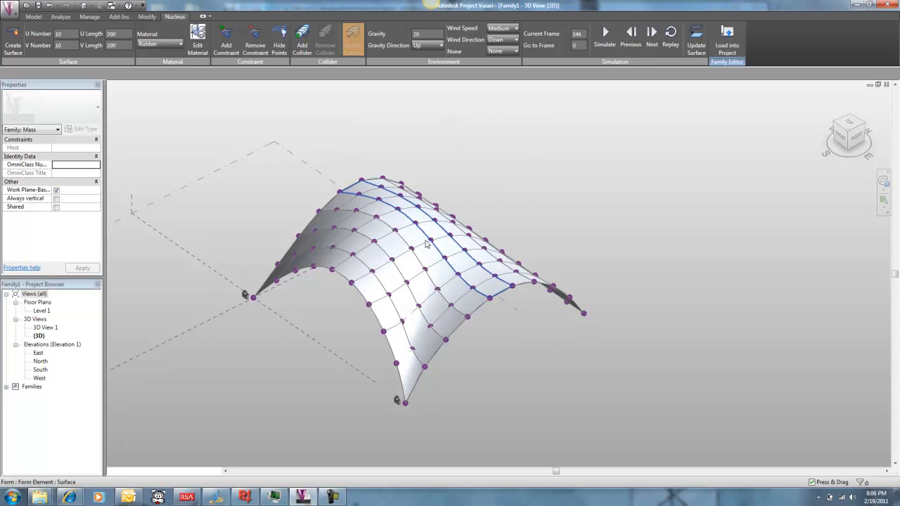
- Select the whole surface form and assign it the NewRubber simulation material
click(418, 243)
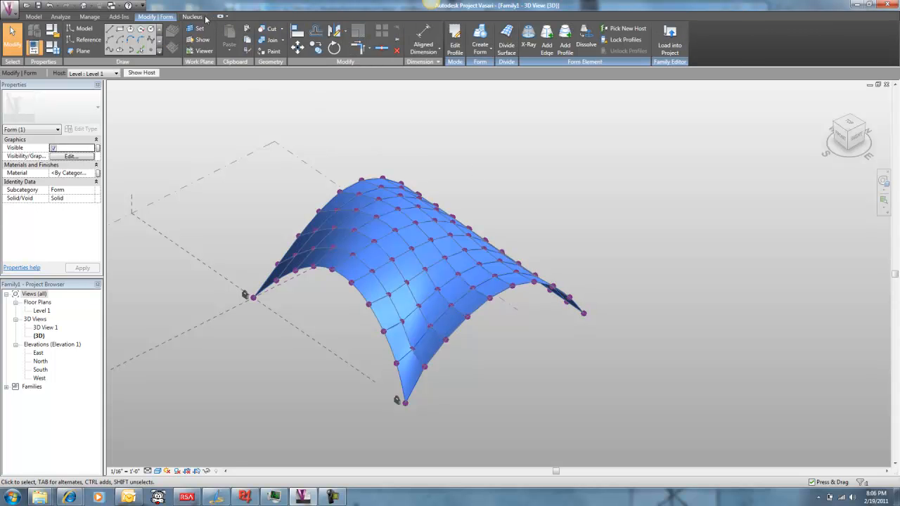
click(203, 17)
click(176, 45)
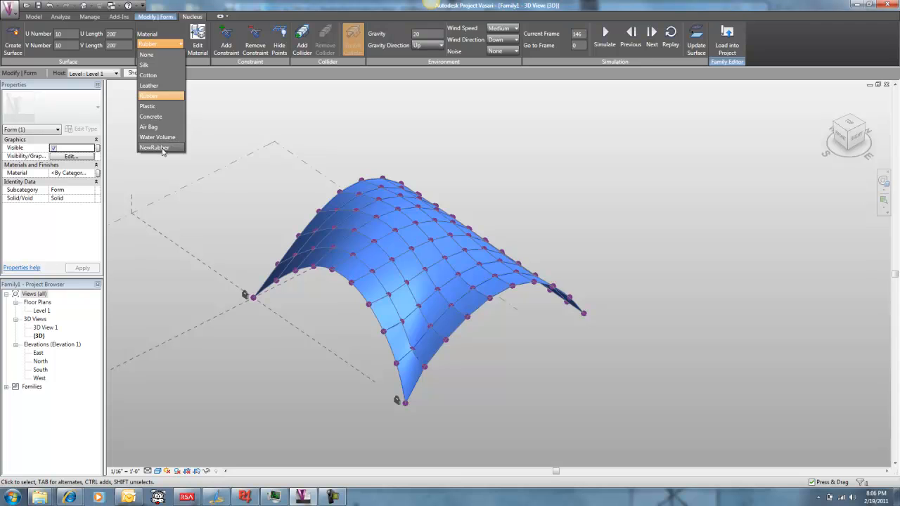
click(161, 148)
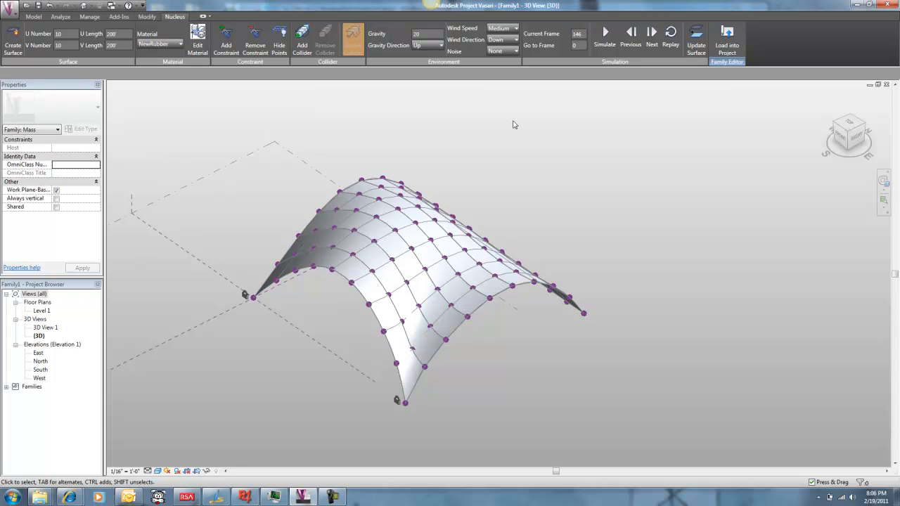
- Run the simulation with the NewRubber material, check the form from the front and right sides, and stop it
click(606, 34)
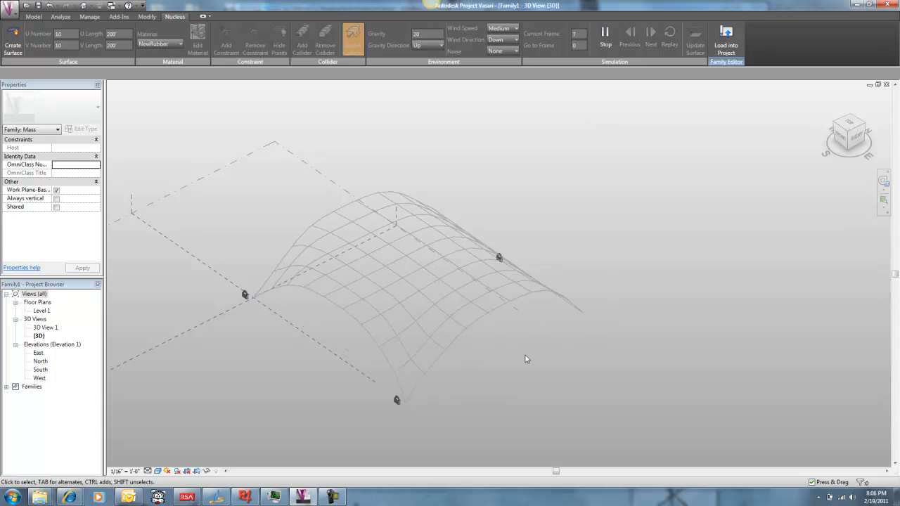
shift+middle_drag(515, 372, 621, 244)
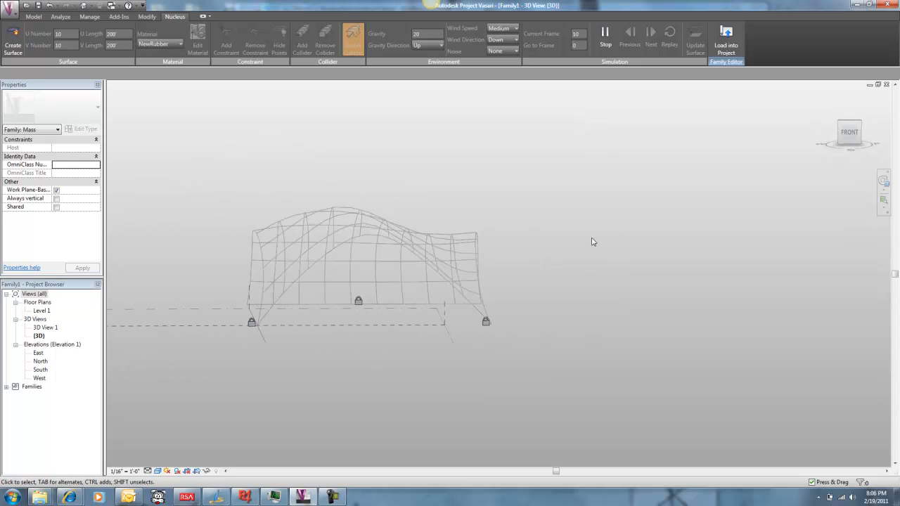
shift+middle_drag(502, 237, 393, 220)
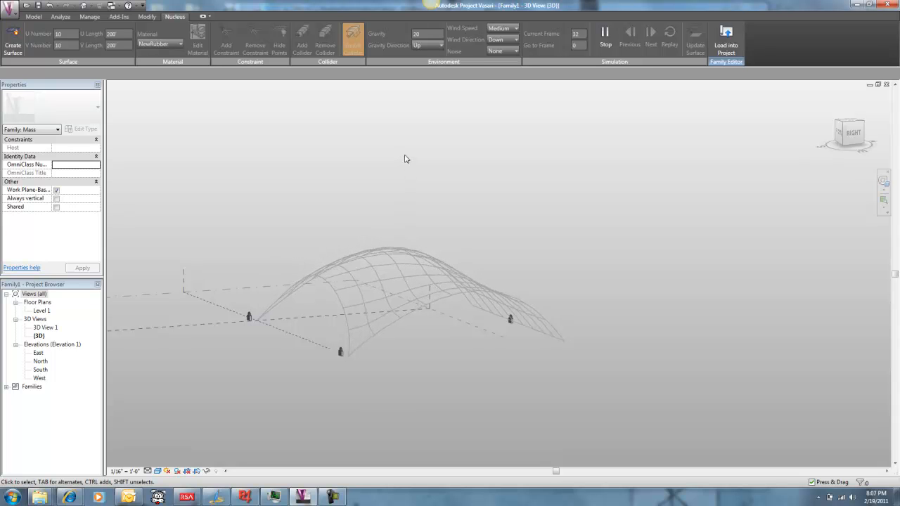
click(605, 35)
- Set the gravity value to 100 and rerun the simulation, stopping it after checking the taller arch from several sides
shift+middle_drag(424, 153, 439, 273)
click(422, 34)
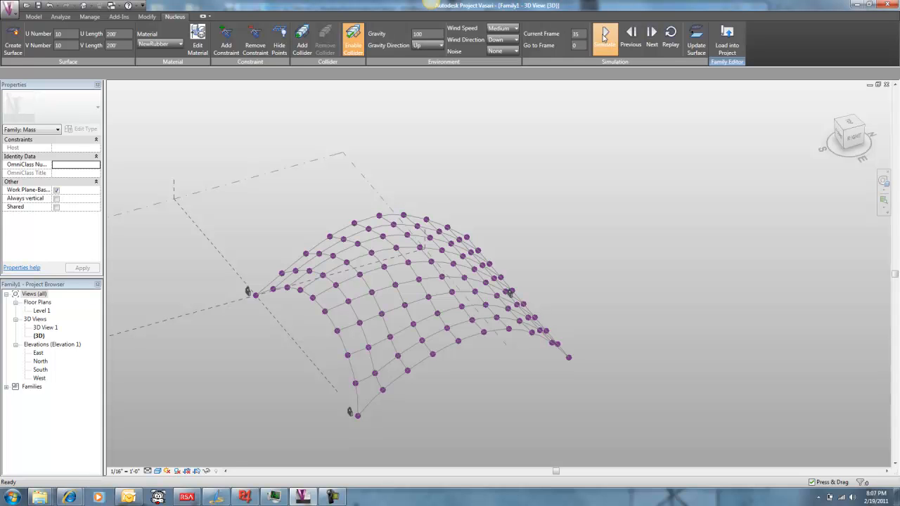
click(602, 37)
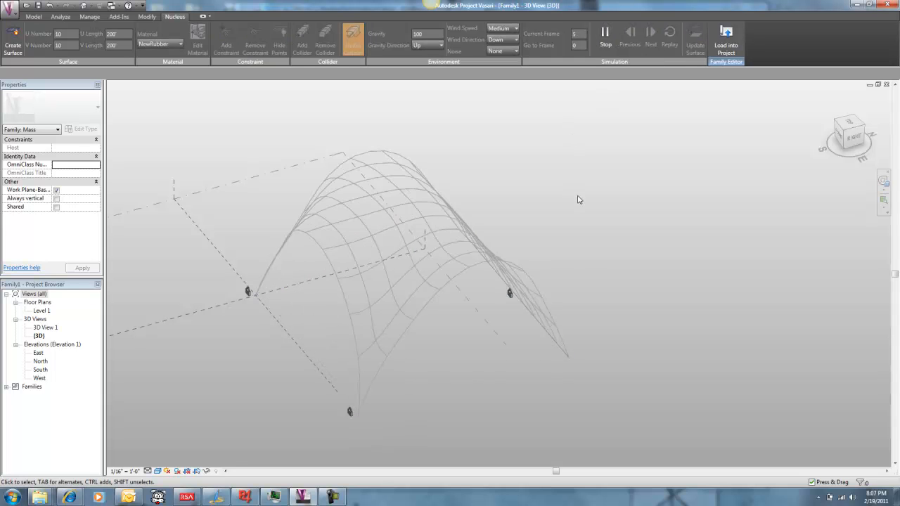
shift+middle_drag(567, 204, 659, 133)
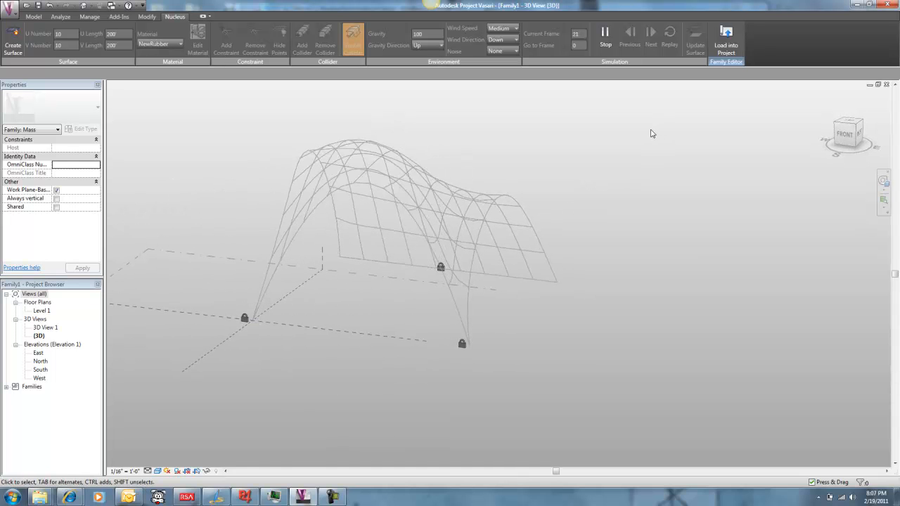
shift+middle_drag(431, 140, 523, 125)
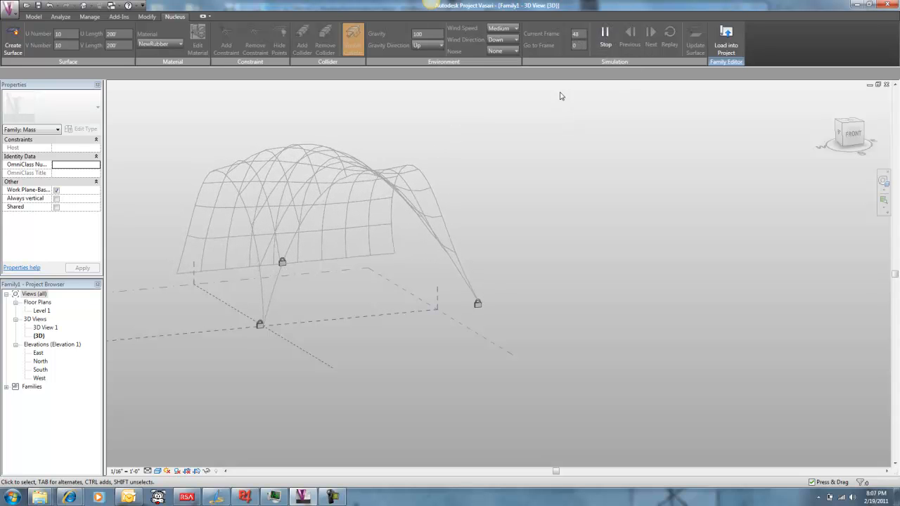
click(601, 46)
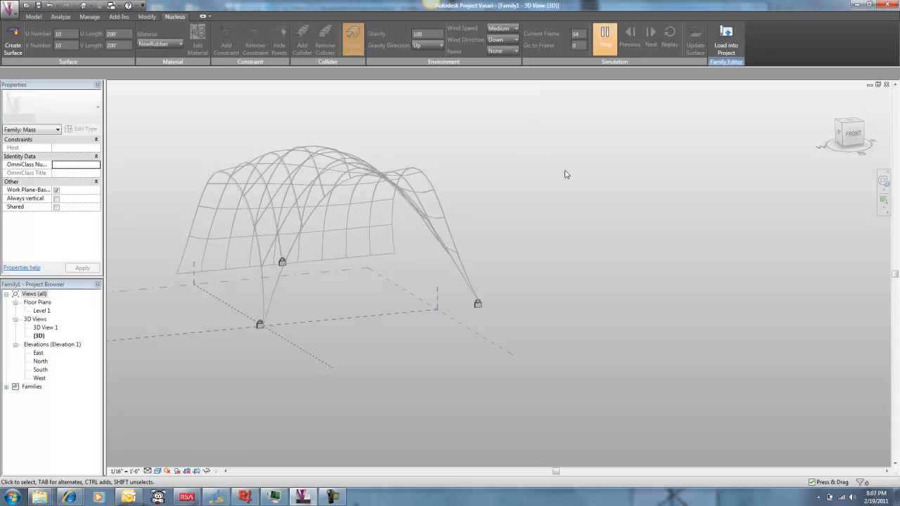
- Update the surface to match the shape simulated with gravity 100
shift+middle_drag(553, 152, 558, 180)
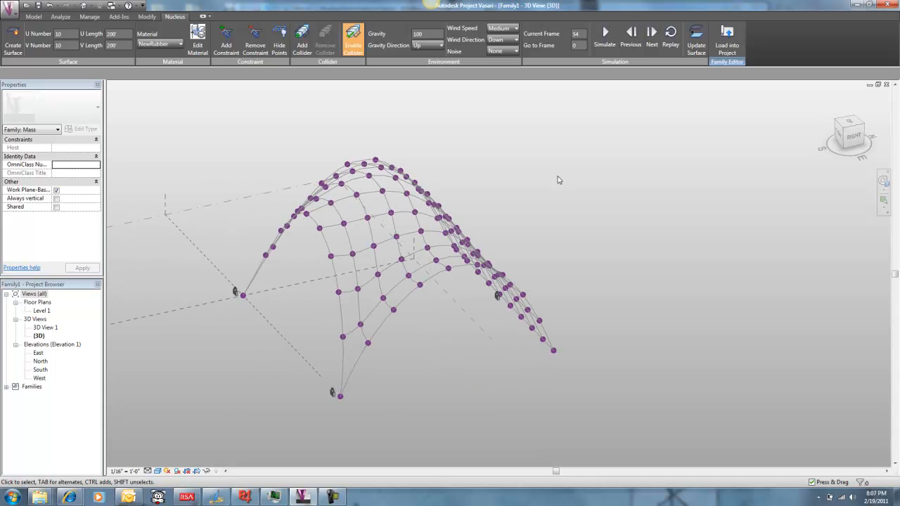
click(698, 36)
mouse_move(562, 98)
shift+middle_down()
mouse_move(528, 199)
mouse_move(345, 213)
mouse_move(564, 189)
mouse_move(584, 209)
shift+middle_up()
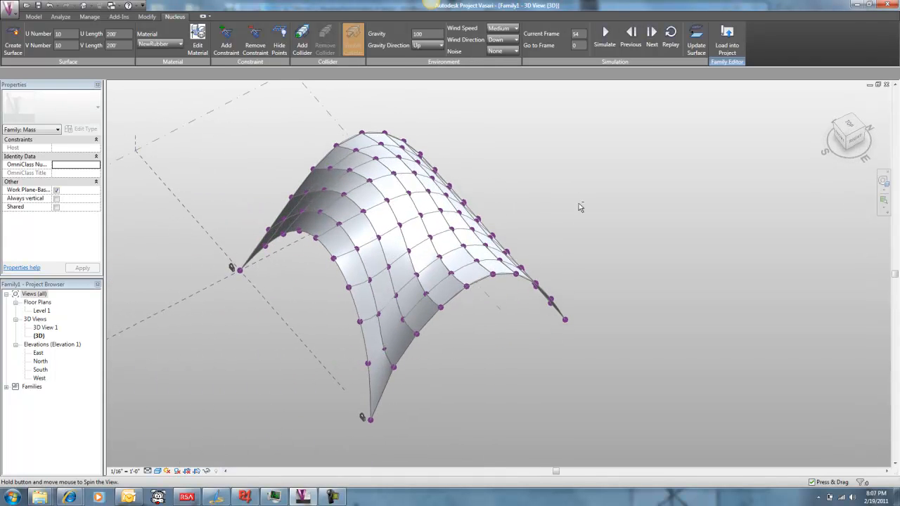
- Select individual bands of the updated surface to examine how it is segmented, and undo the surface update
click(416, 241)
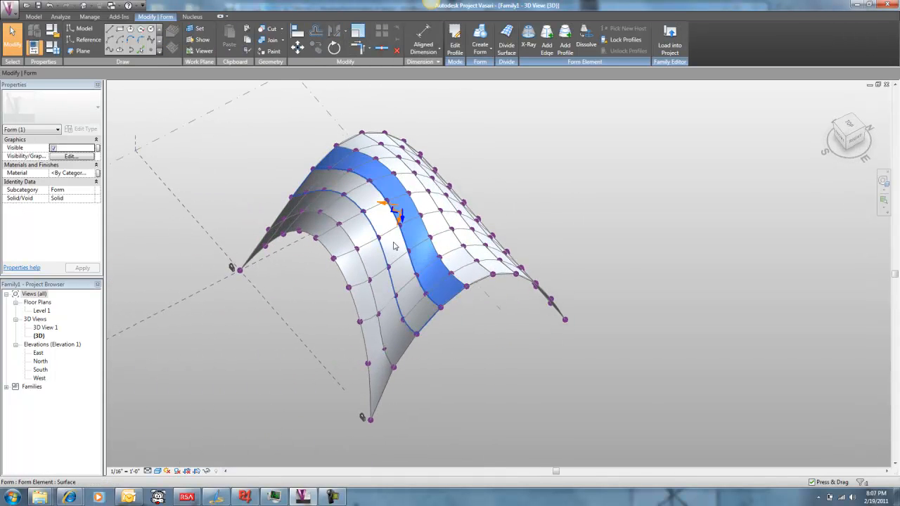
click(376, 262)
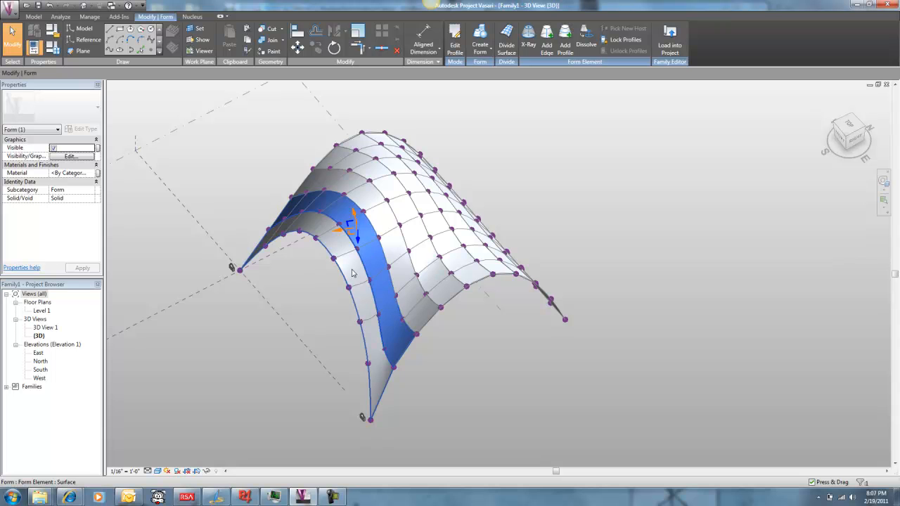
click(354, 269)
click(415, 241)
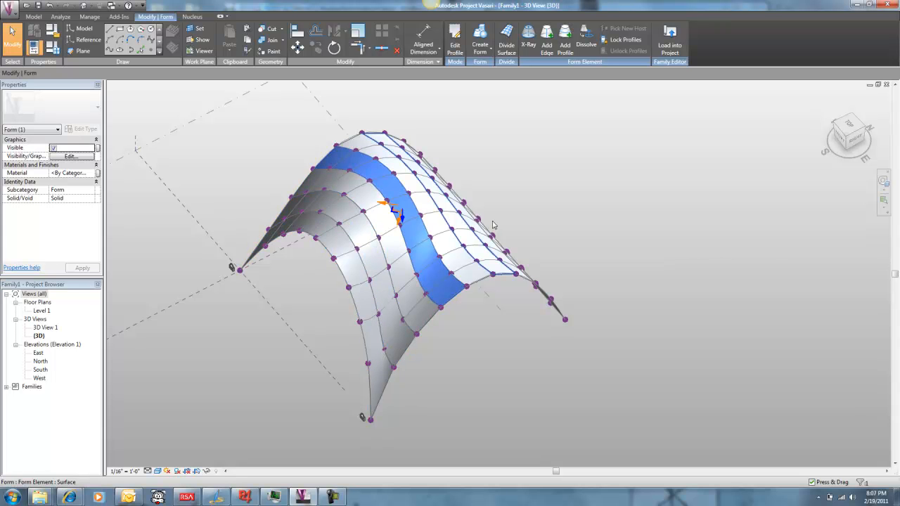
shift+middle_drag(546, 204, 469, 124)
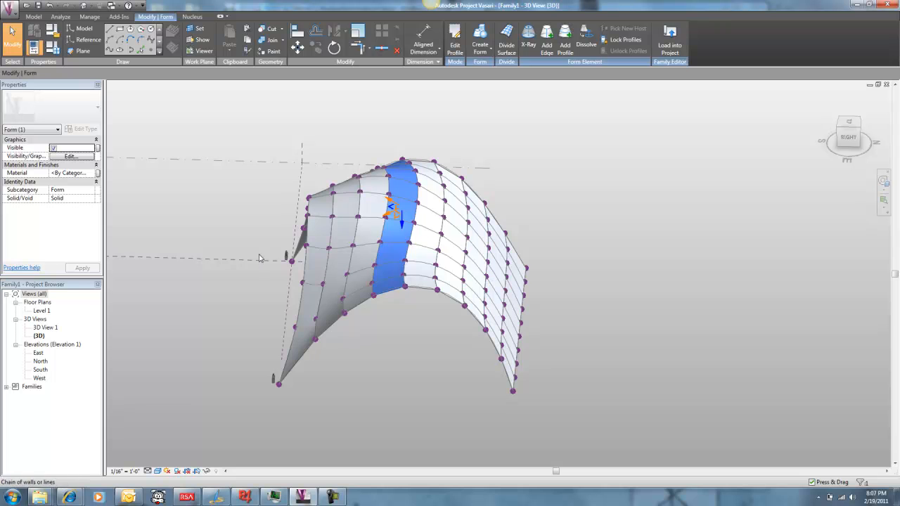
shift+middle_drag(532, 206, 625, 277)
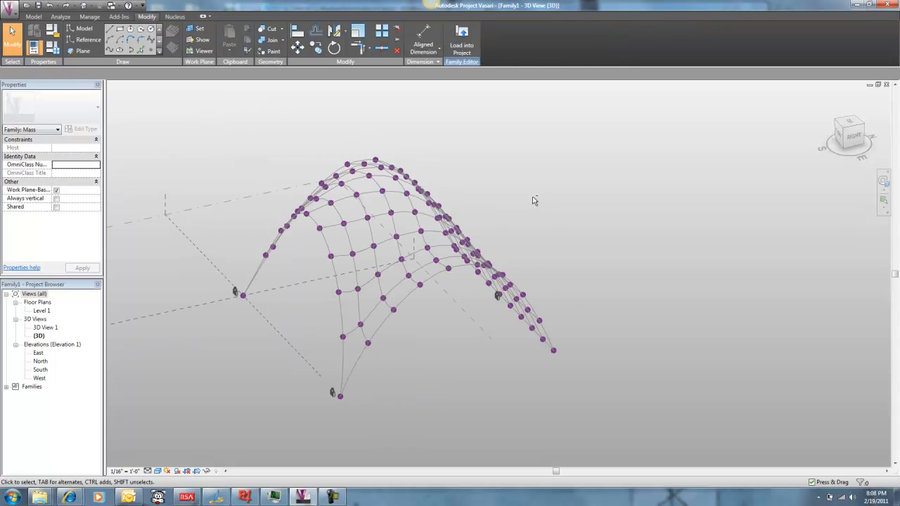
- Select the ten arching curves that run in one direction and convert them to reference lines
shift+middle_drag(552, 273, 499, 140)
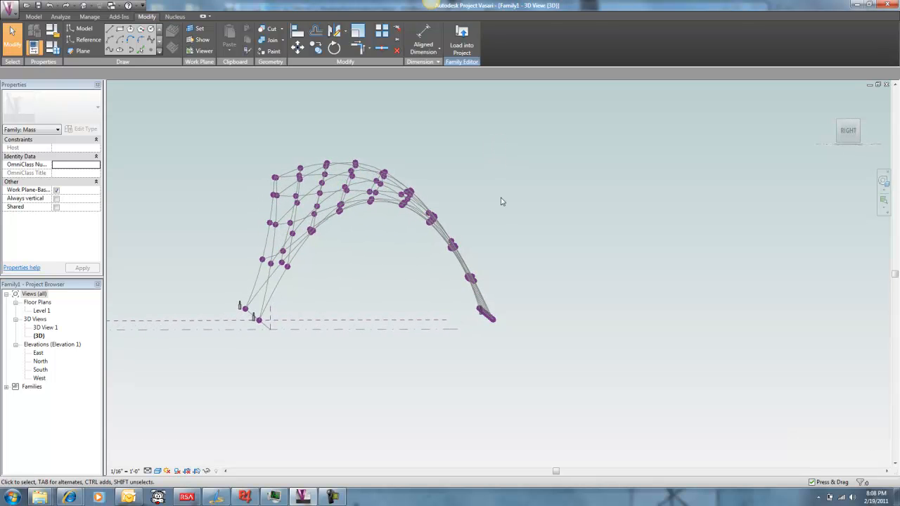
scroll(484, 254, up, 3)
scroll(484, 254, up, 1)
drag(460, 266, 400, 289)
shift+middle_drag(497, 210, 532, 318)
scroll(534, 309, down, 5)
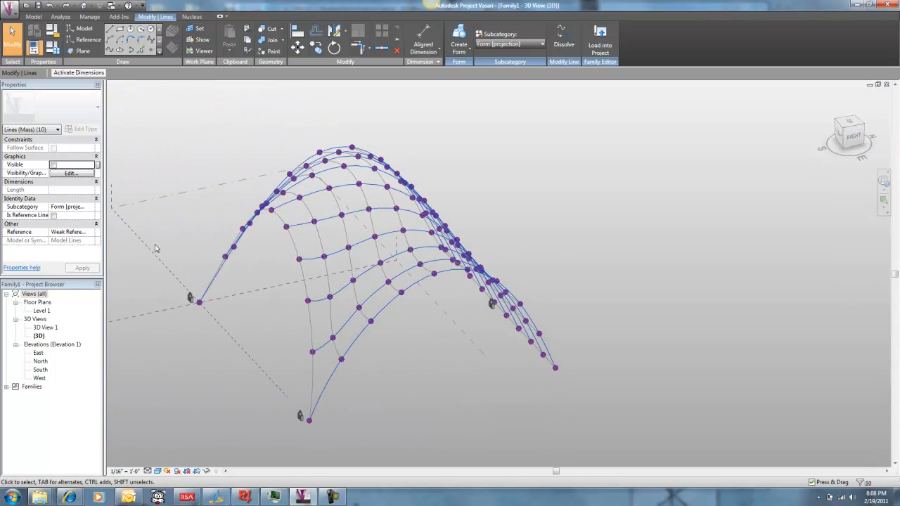
click(54, 216)
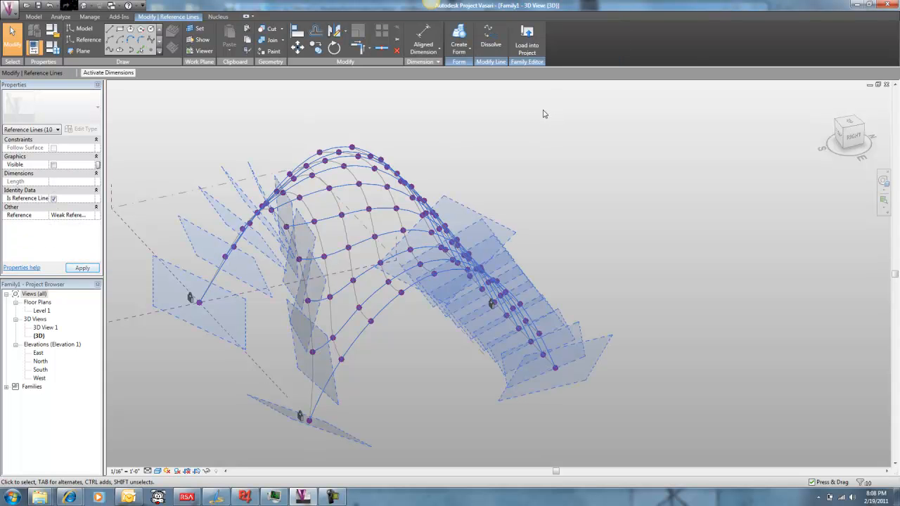
- Create a form through the ten reference lines, divide its surface, and undo both operations
click(459, 35)
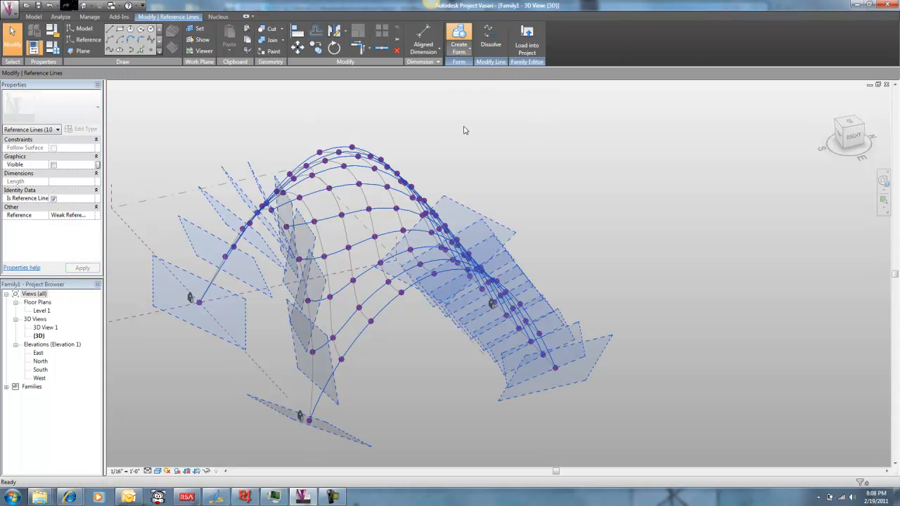
shift+middle_drag(521, 198, 536, 247)
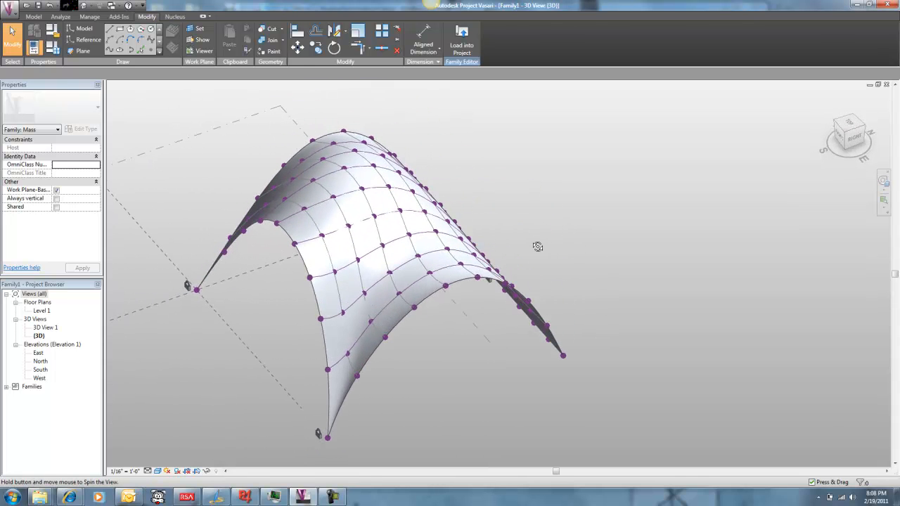
click(378, 209)
shift+middle_drag(524, 183, 584, 198)
click(507, 35)
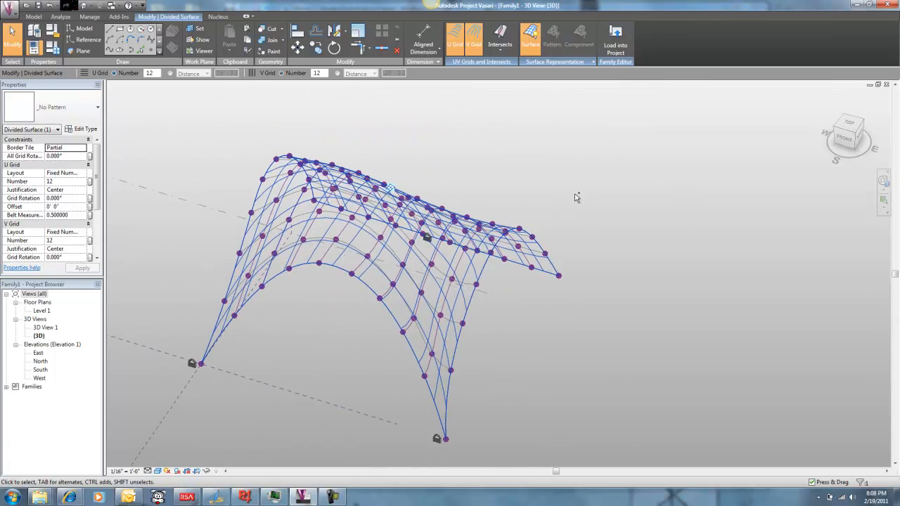
key(Escape)
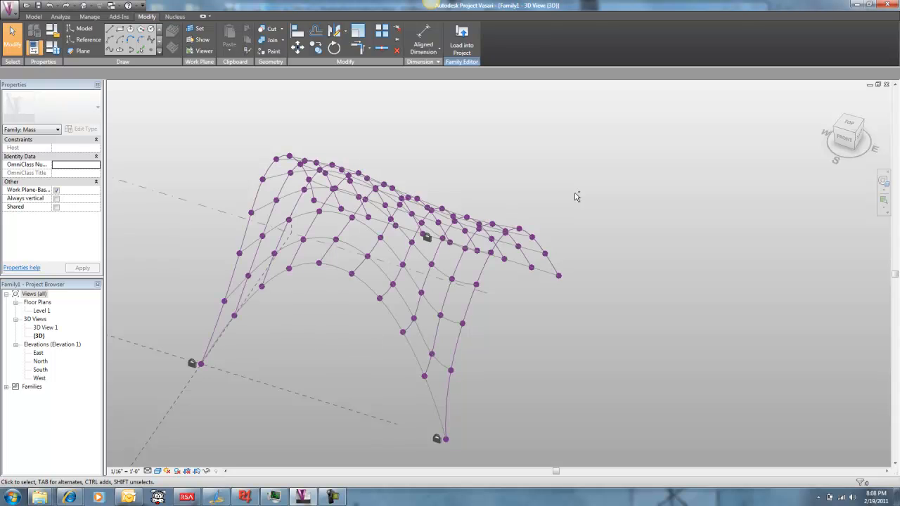
- Convert the arched curve along the front edge, spanning the two locked corners, to a reference line
shift+middle_drag(552, 191, 574, 303)
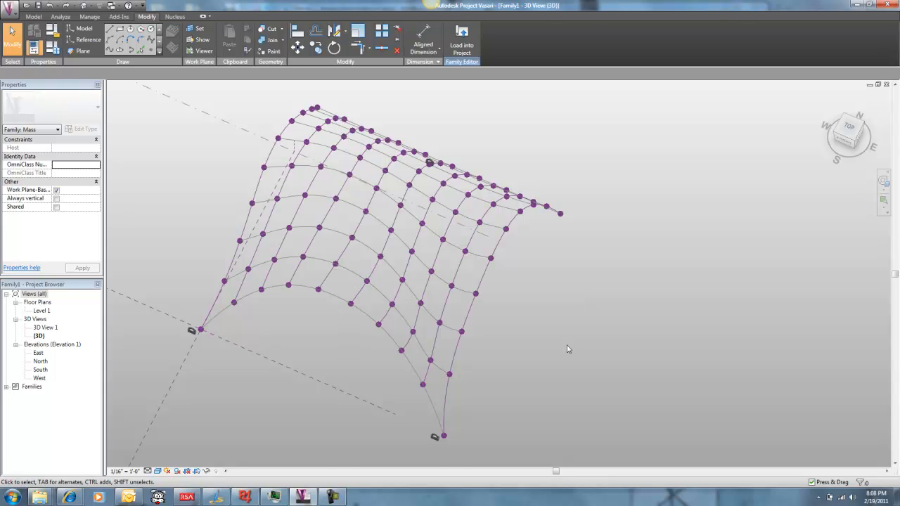
key(Tab)
click(363, 316)
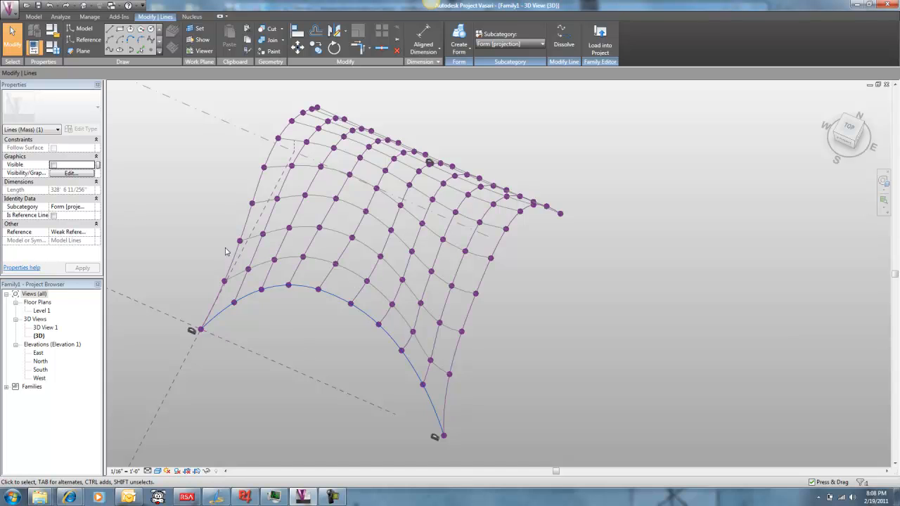
click(53, 217)
click(233, 322)
scroll(286, 337, up, 2)
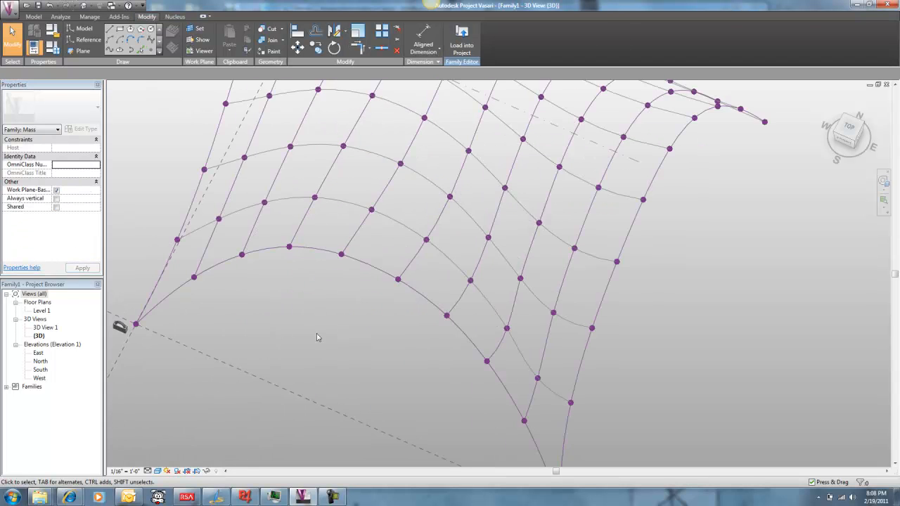
- Place a reference point on the front arch near its crown and set its plane as the work plane
click(152, 53)
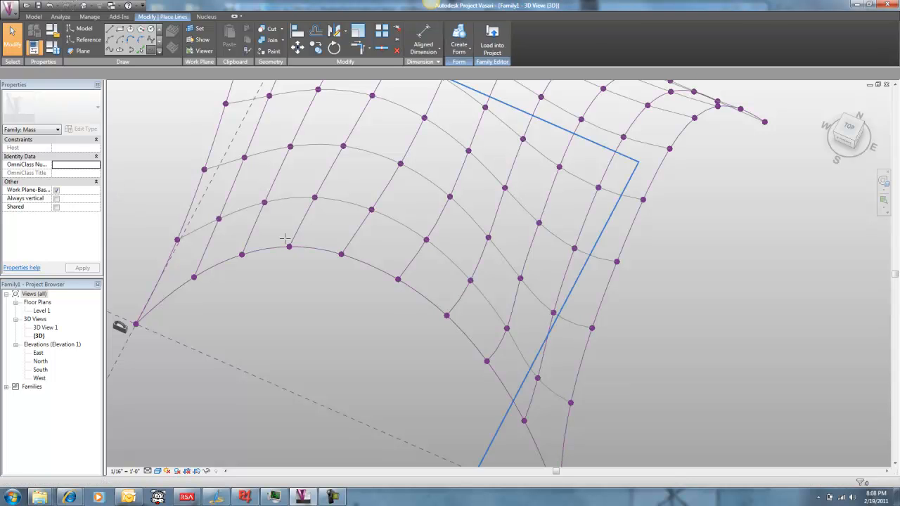
shift+middle_drag(305, 275, 222, 227)
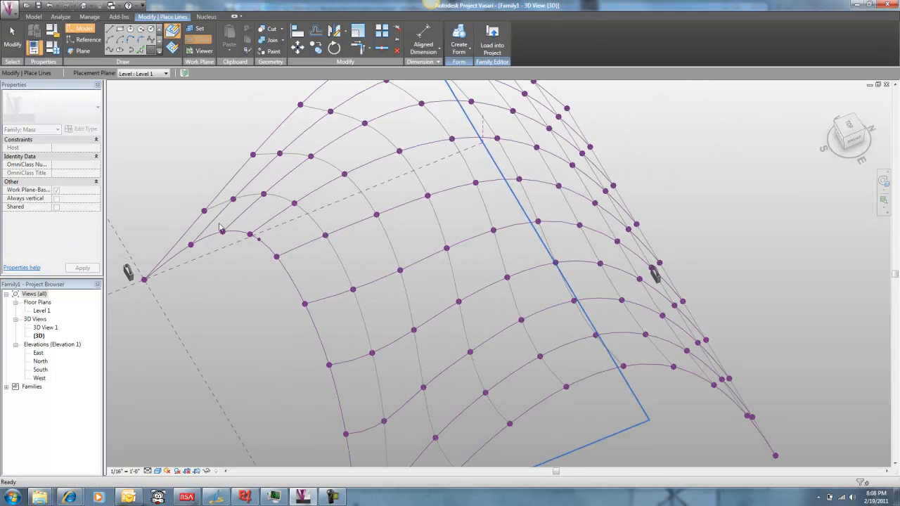
click(198, 29)
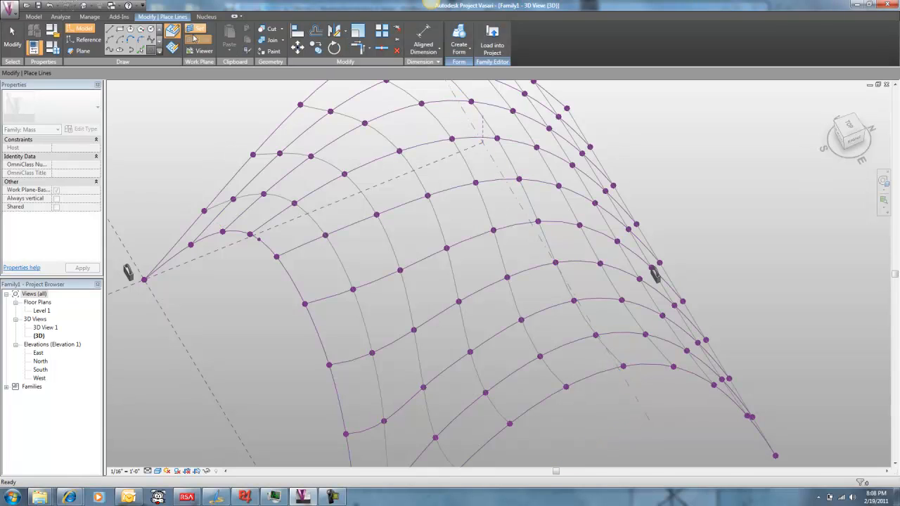
click(259, 239)
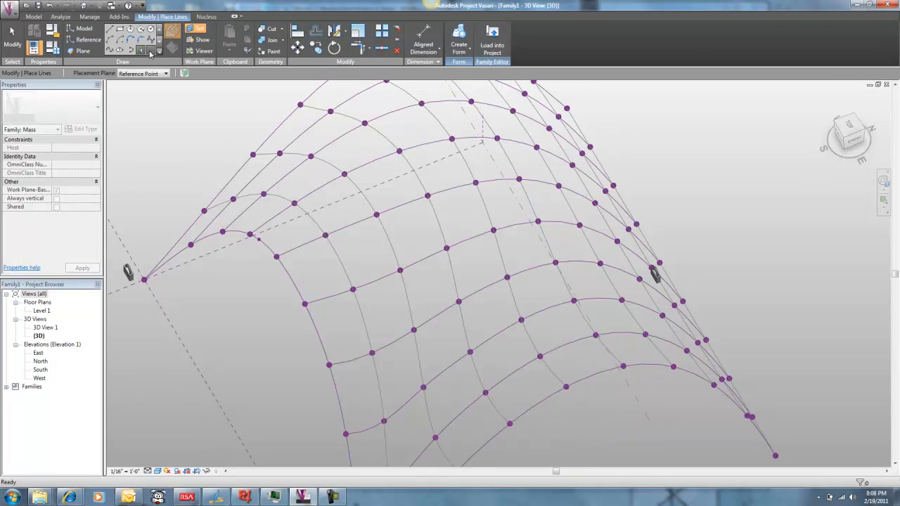
- Draw a small model-line circle centred on the reference point, with surface creation from closed loops turned off
click(150, 30)
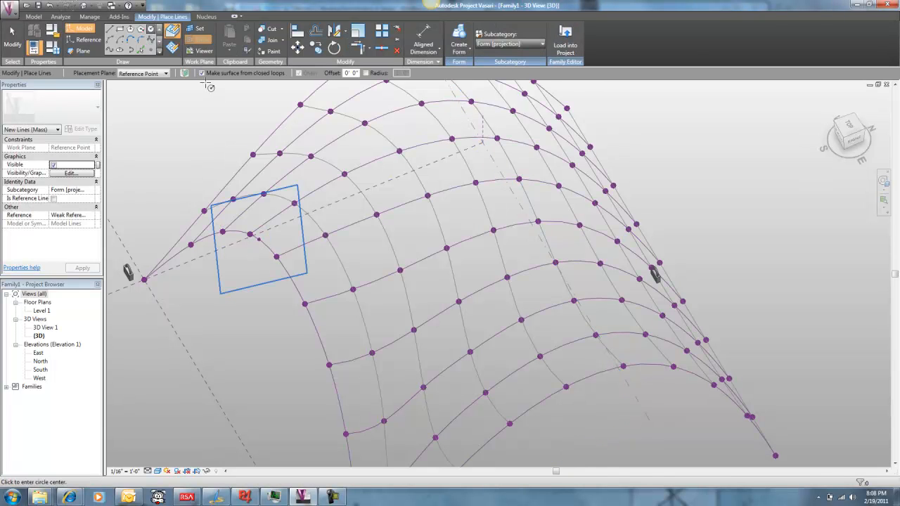
click(258, 240)
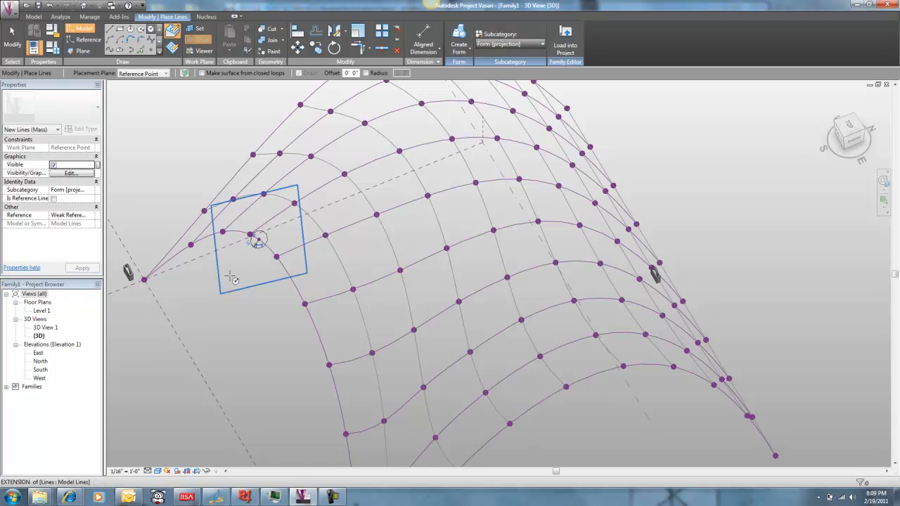
key(Escape)
key(Escape)
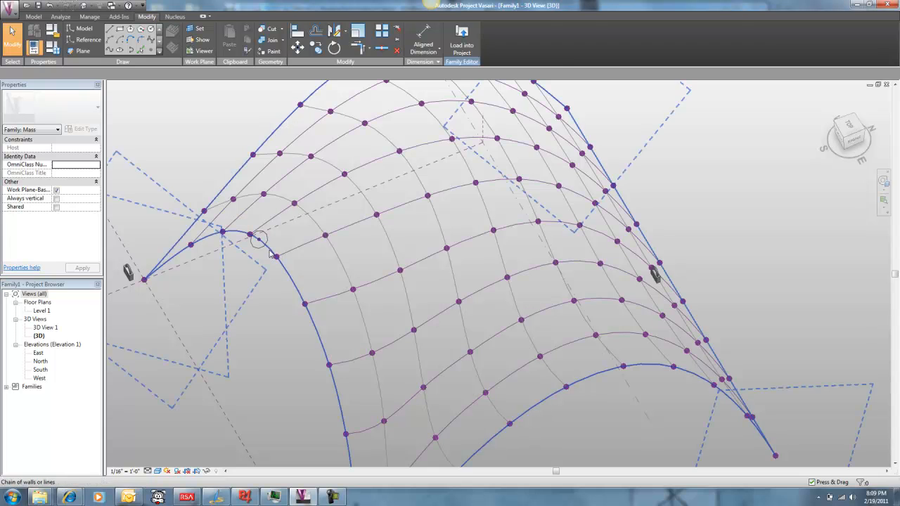
- Create a tubular form by sweeping the circle along the front arch reference line
click(258, 240)
key(Escape)
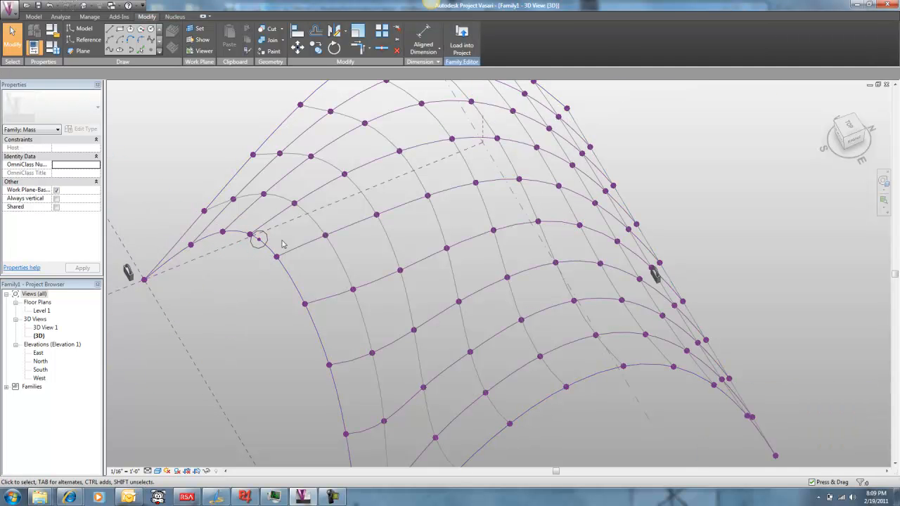
click(267, 246)
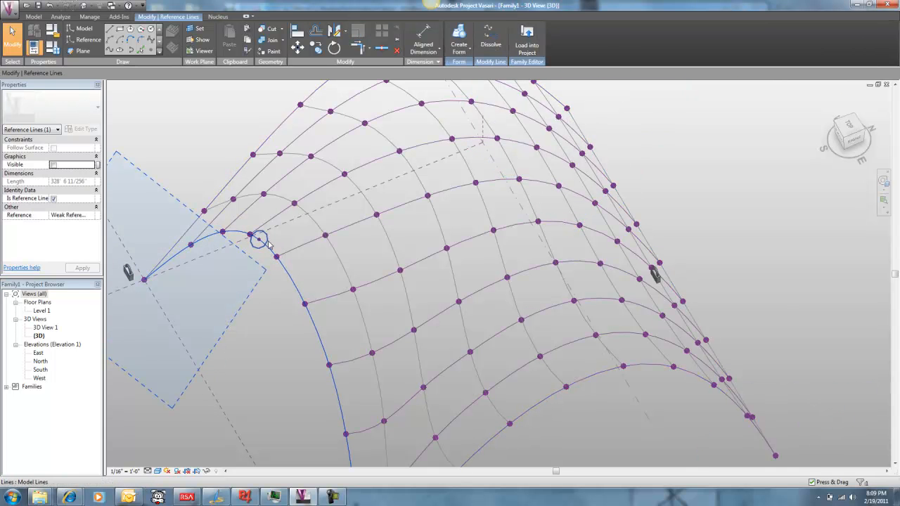
ctrl+click(274, 240)
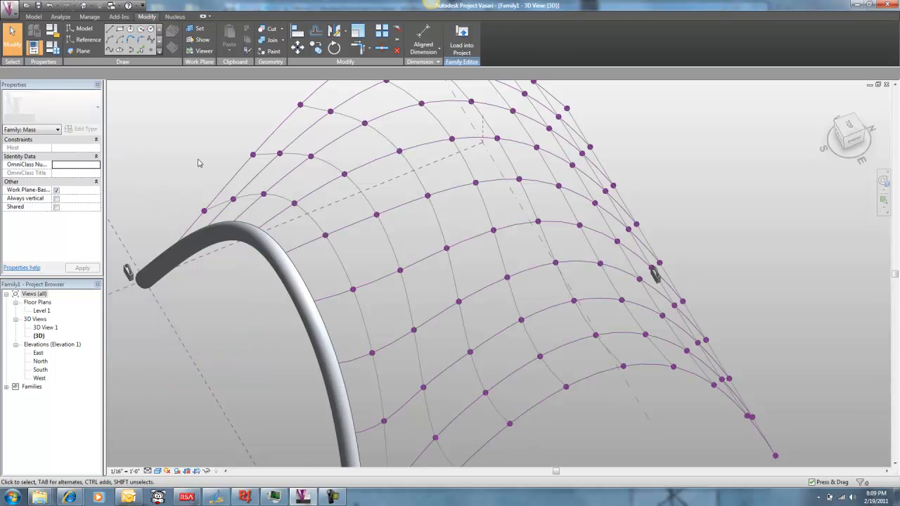
- Select the ten arching reference lines from the side and create a surface form through them
scroll(205, 202, down, 5)
shift+middle_drag(373, 383, 314, 133)
scroll(407, 252, up, 5)
drag(421, 238, 365, 255)
click(457, 33)
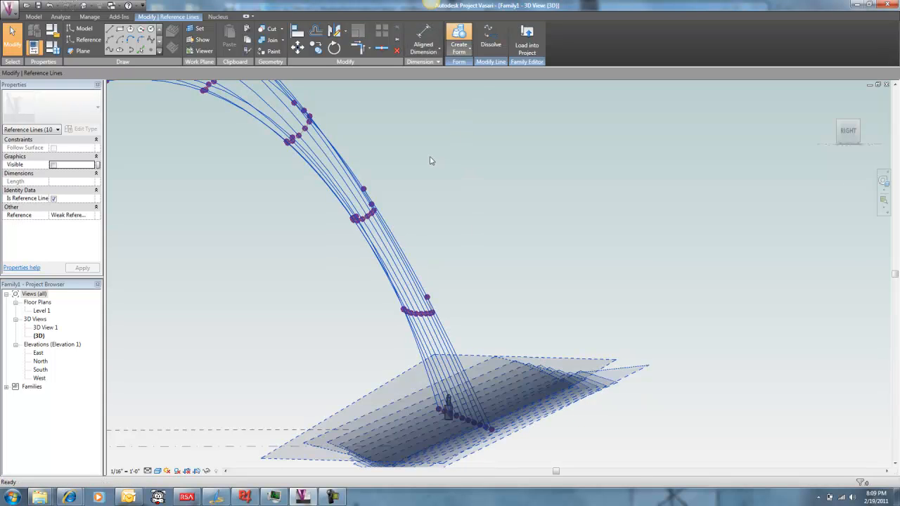
scroll(255, 221, down, 3)
shift+middle_drag(251, 221, 480, 356)
- Try to apply the Silk material with no surface selected
click(175, 16)
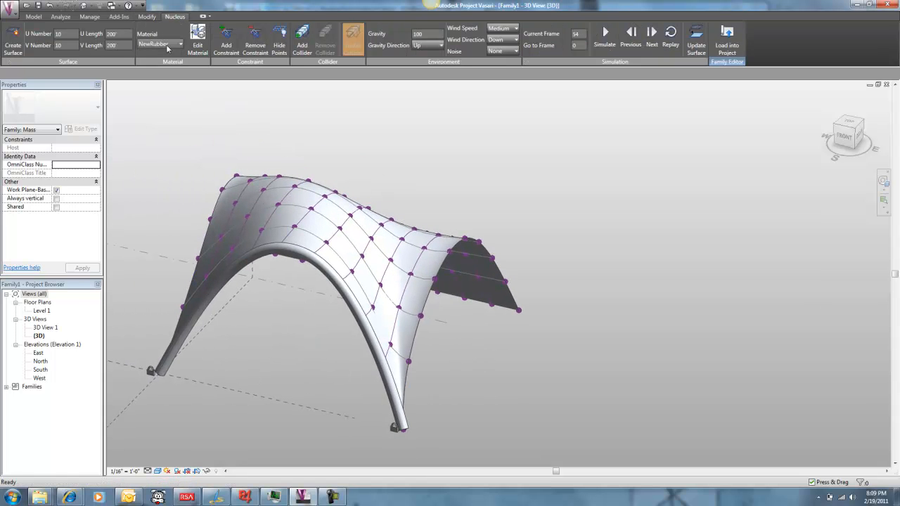
click(172, 46)
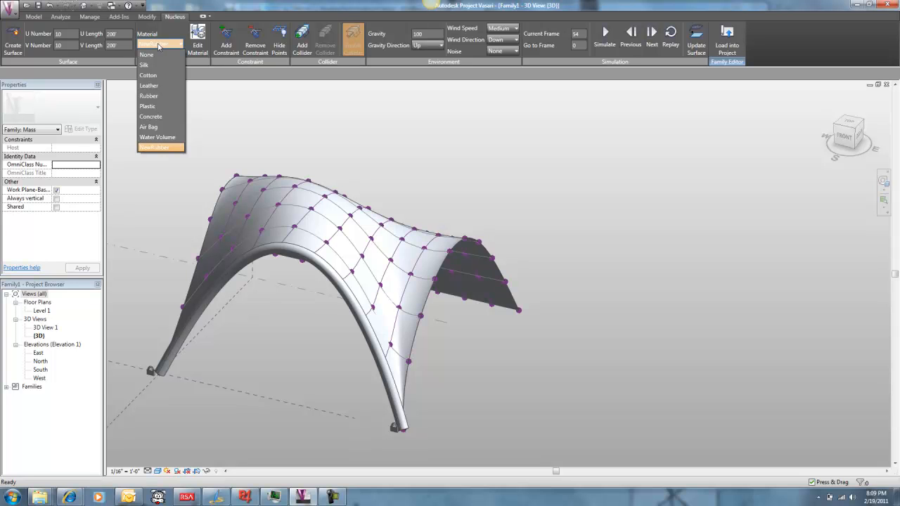
click(146, 65)
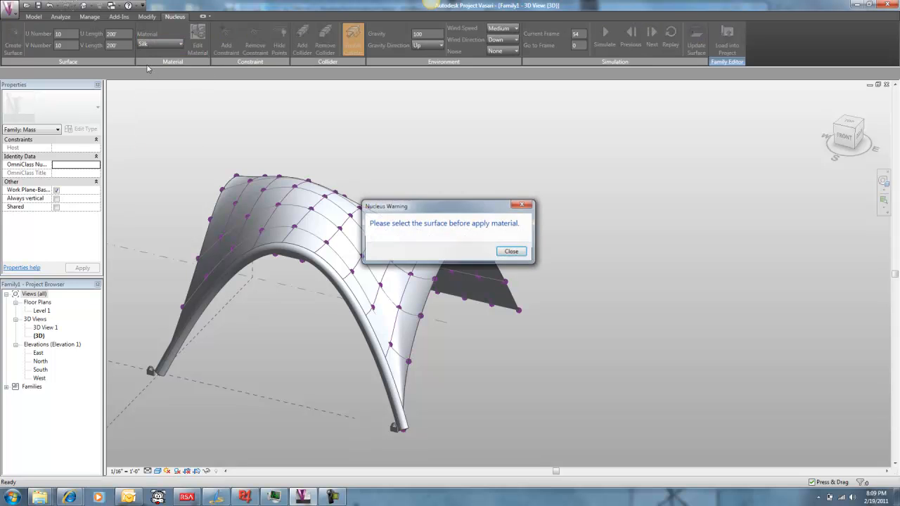
click(512, 252)
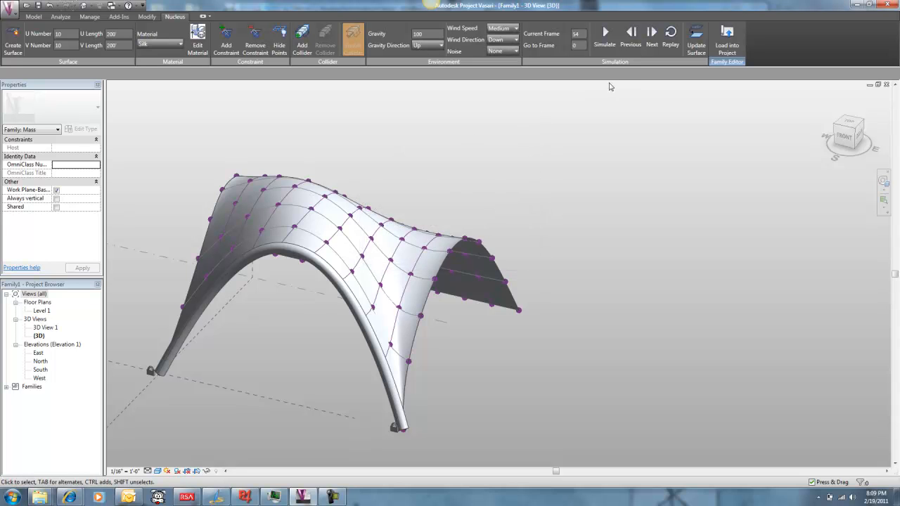
click(696, 41)
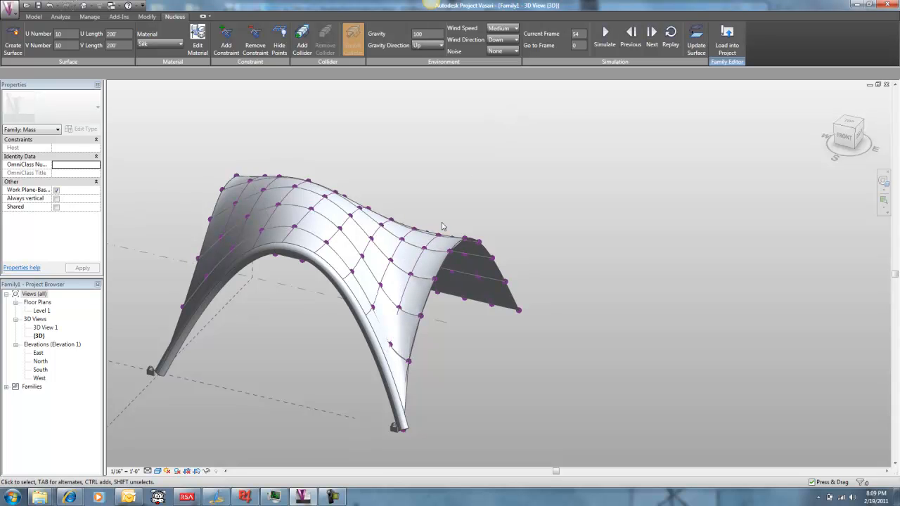
- Select the arched surface form and apply the Silk material to it
click(413, 332)
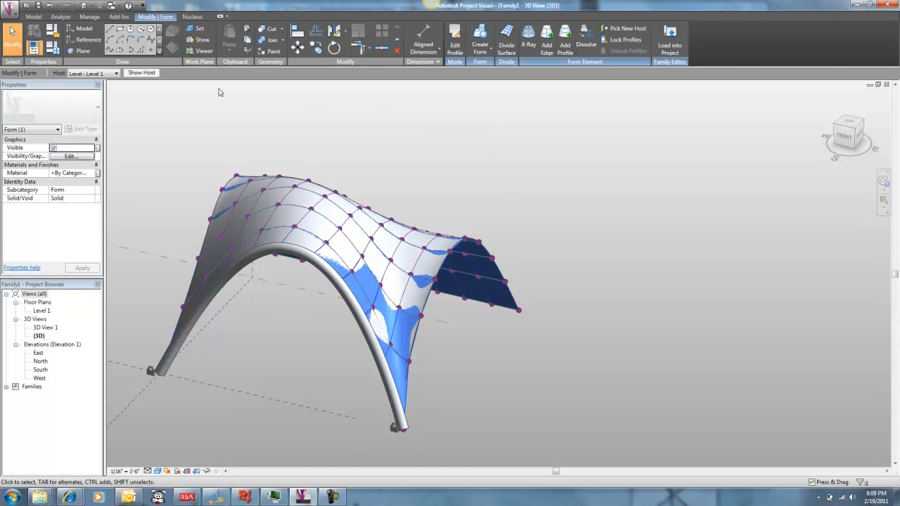
click(190, 16)
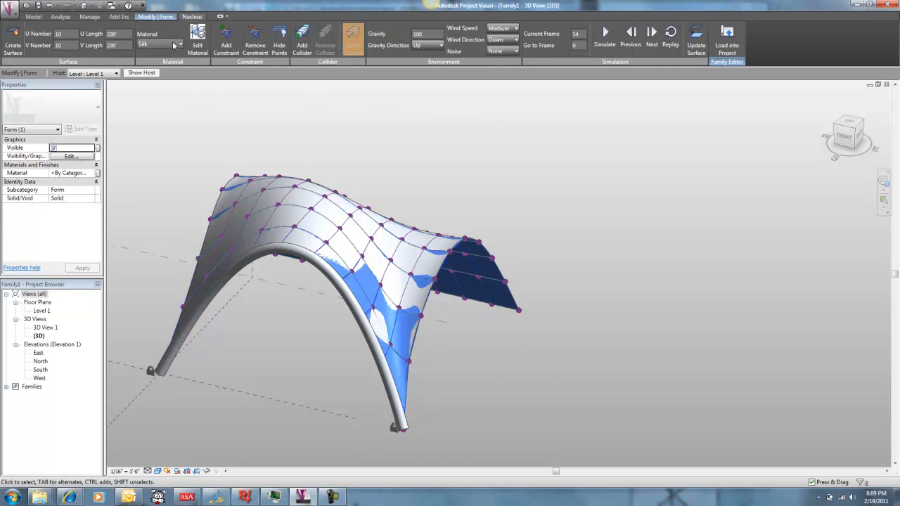
click(174, 45)
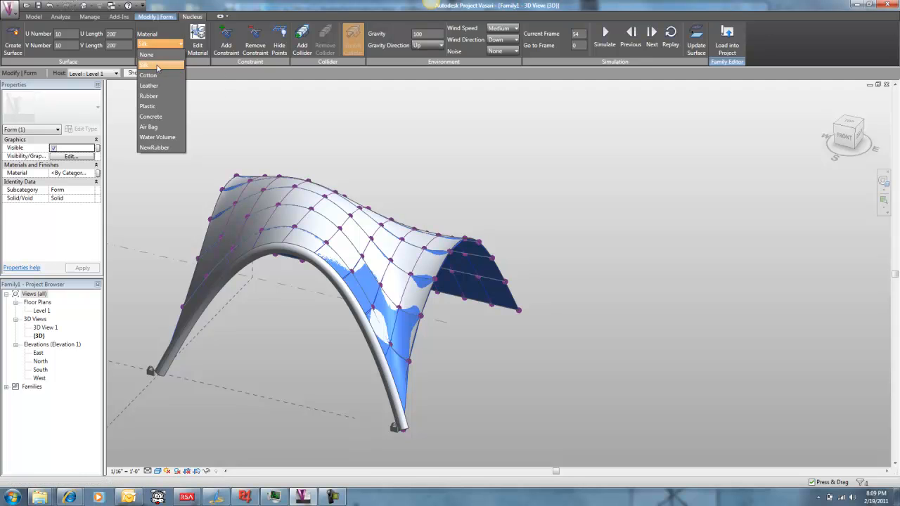
click(158, 65)
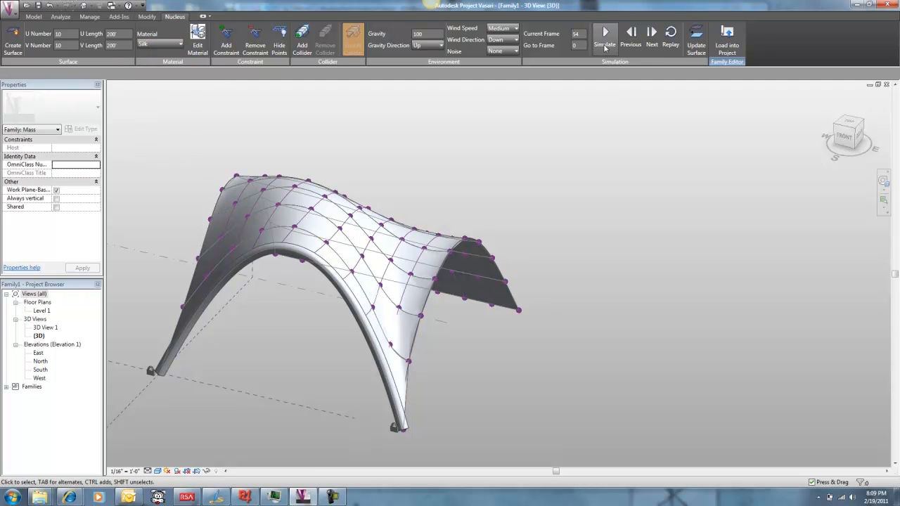
- Run the simulation with the Silk material, check how the tube follows the front edge, and stop it
click(606, 42)
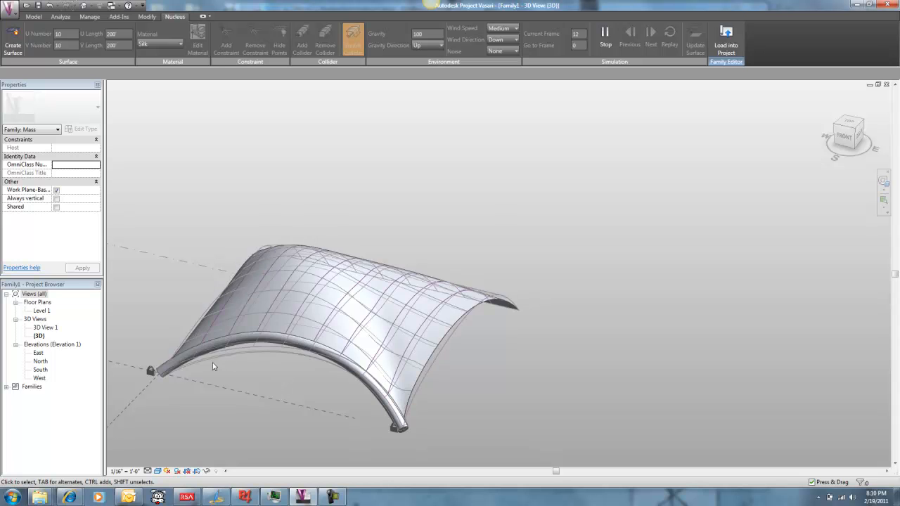
scroll(271, 393, up, 3)
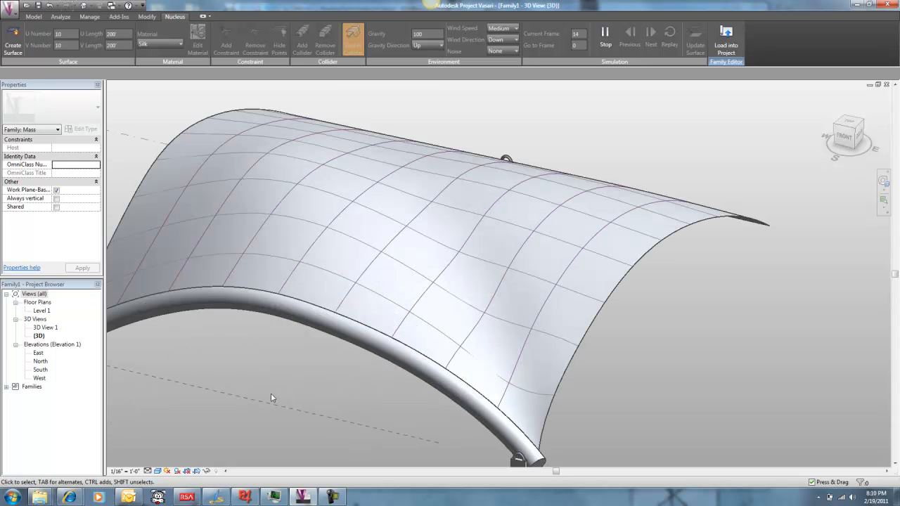
scroll(280, 393, down, 3)
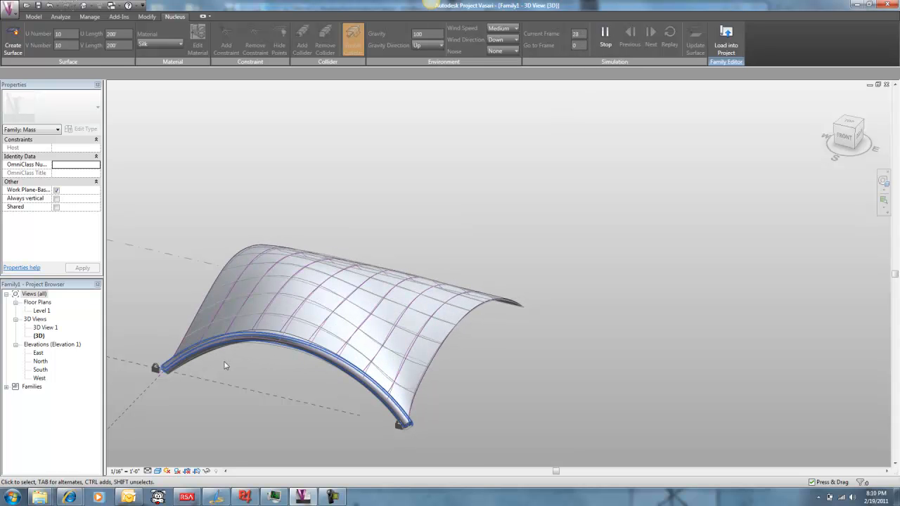
click(607, 33)
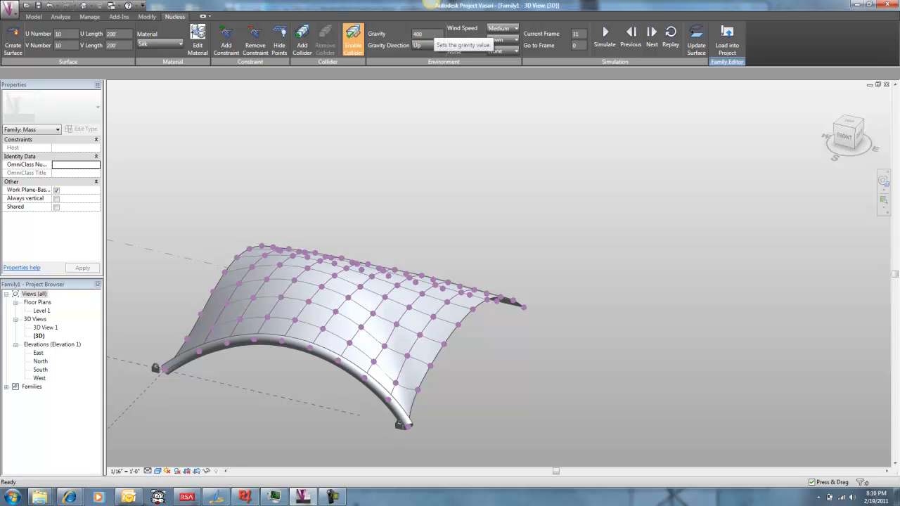
- Simulate the Silk surface with gravity 400 acting upward and stop once the surface and edge tube form a taller arch
click(612, 31)
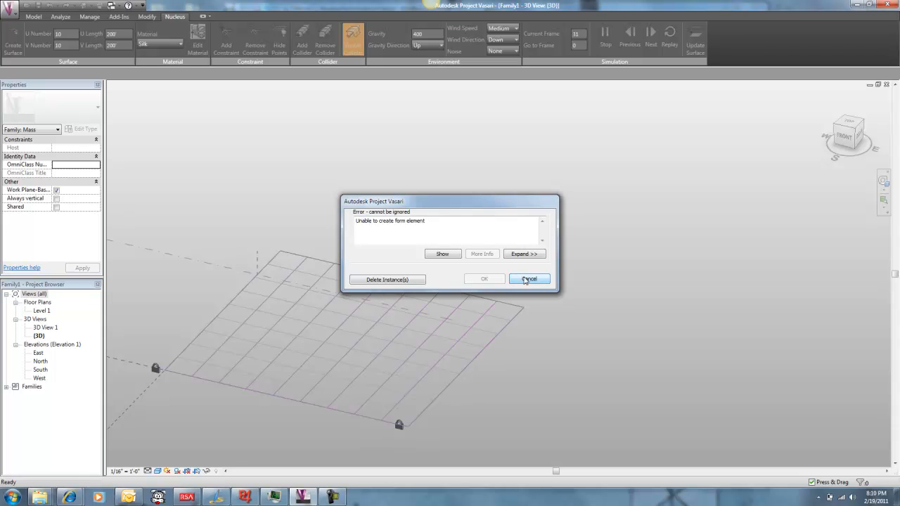
click(528, 279)
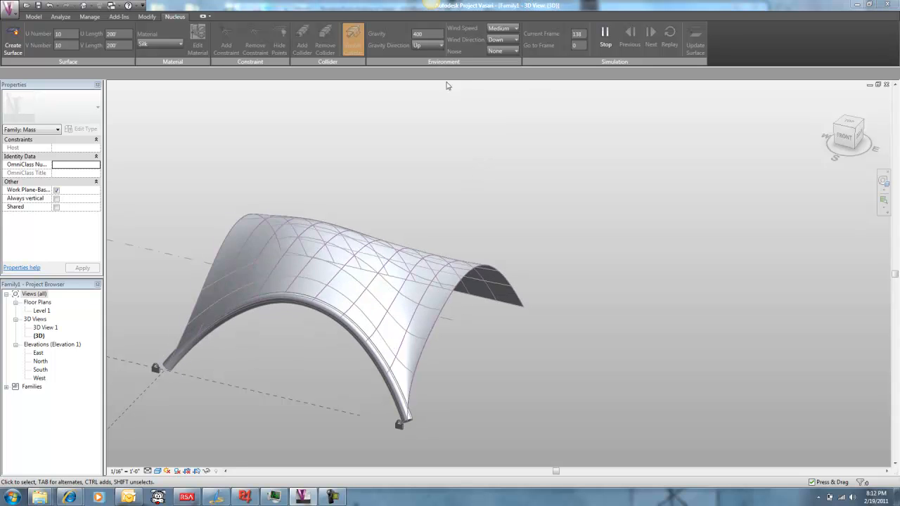
click(604, 35)
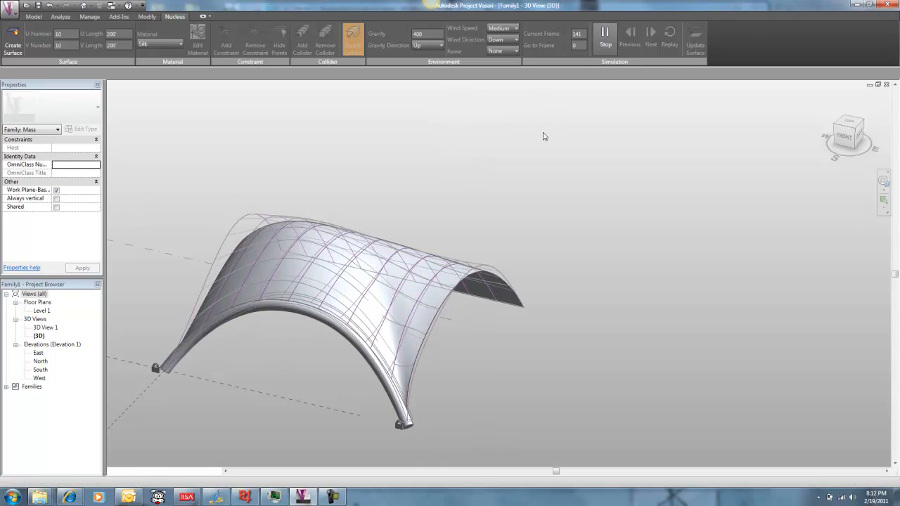
- Hide the simulation points, divide the arched surface and apply the Rectangle Checkerboard pattern to it
mouse_move(462, 176)
shift+middle_down()
mouse_move(460, 203)
mouse_move(391, 251)
mouse_move(431, 187)
mouse_move(453, 183)
mouse_move(482, 131)
shift+middle_up()
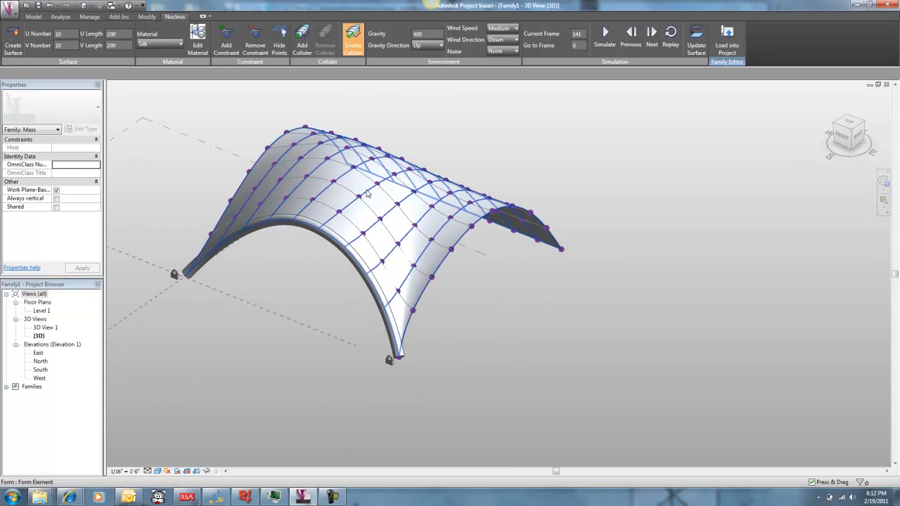
click(278, 36)
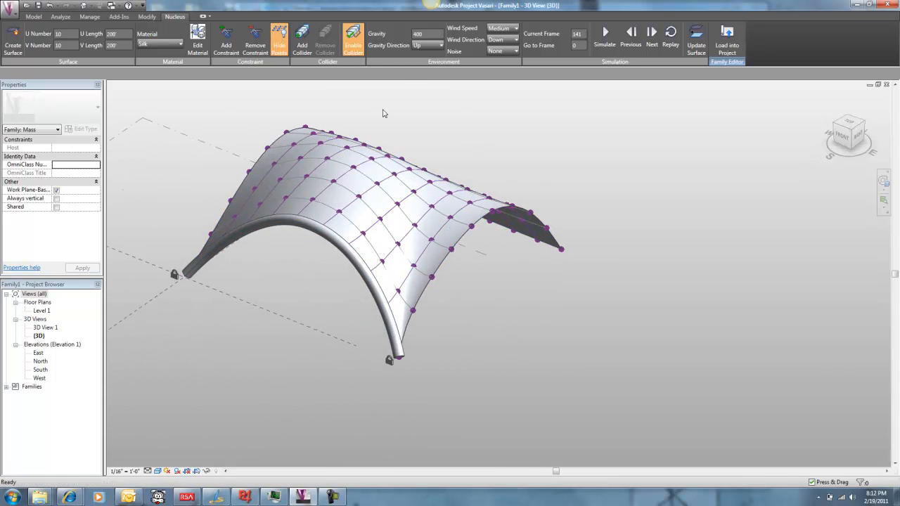
shift+middle_drag(461, 160, 342, 213)
click(360, 225)
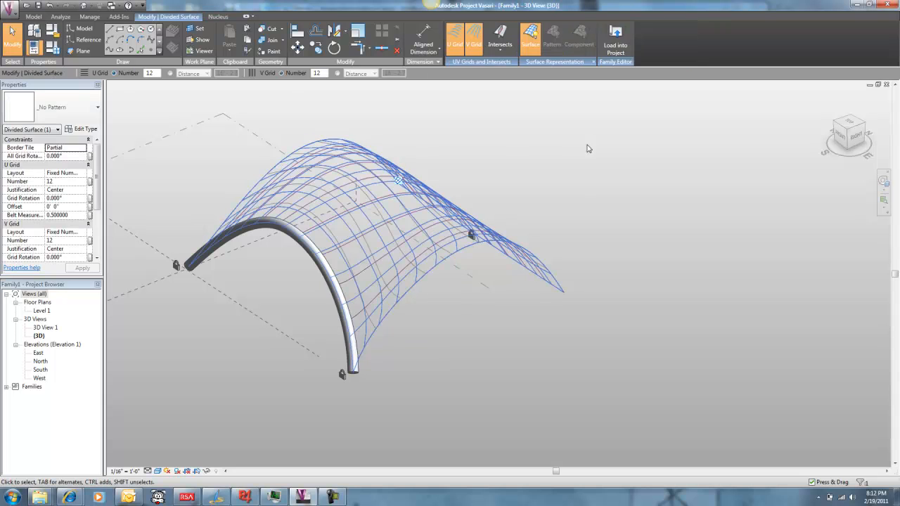
click(70, 107)
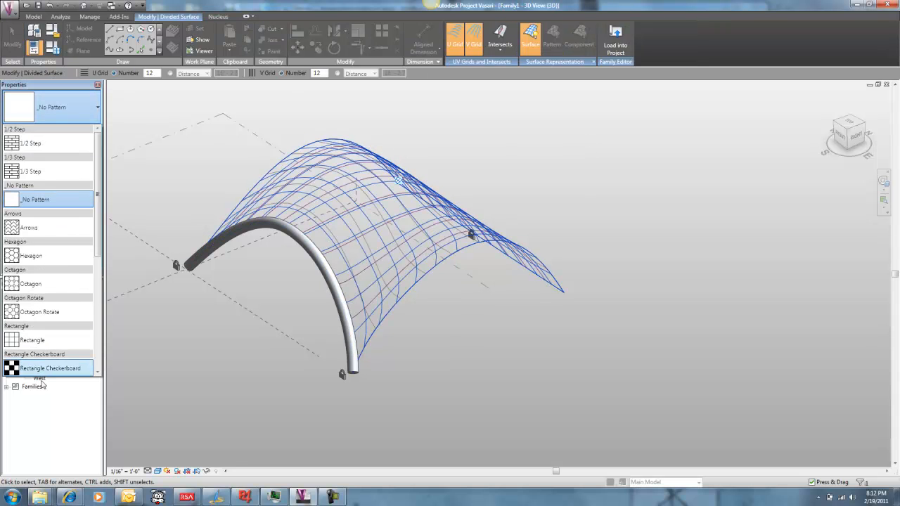
click(203, 183)
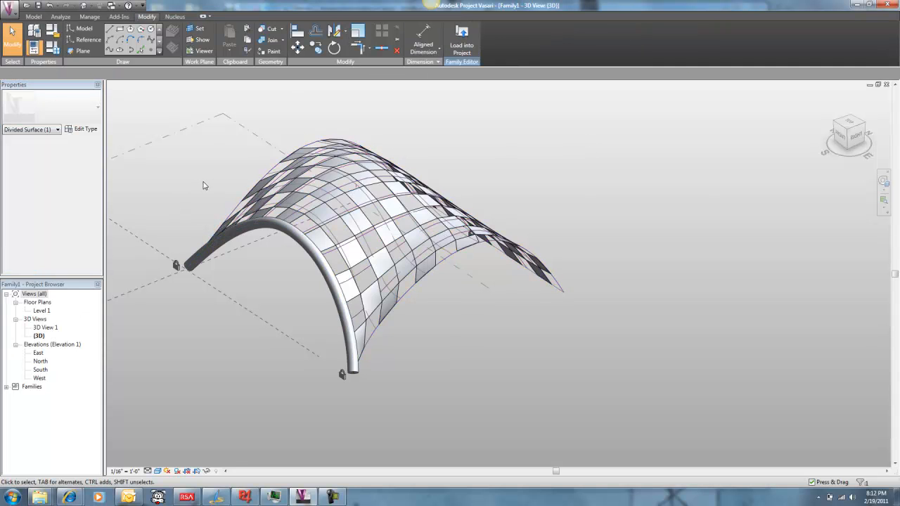
- Examine the checkerboard-patterned surface and its front edge tube from the front, from above and close up
shift+middle_drag(496, 168, 612, 119)
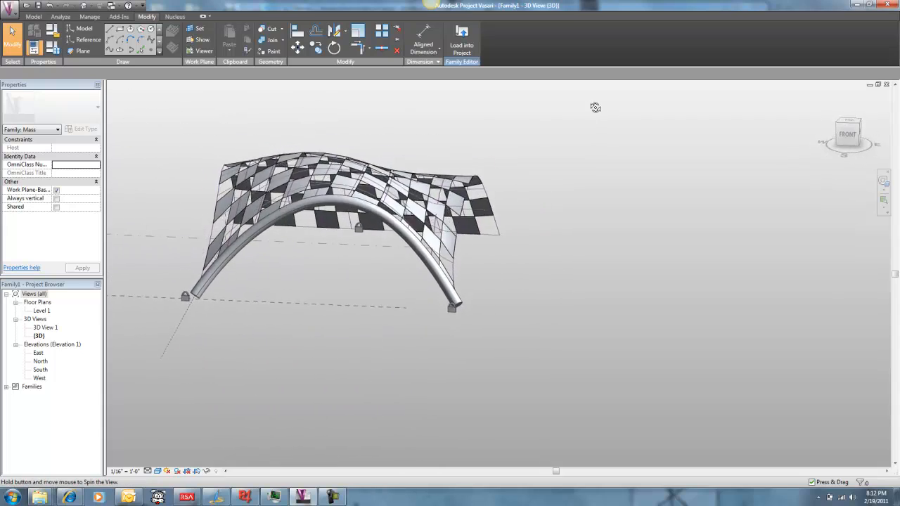
shift+middle_drag(498, 116, 525, 203)
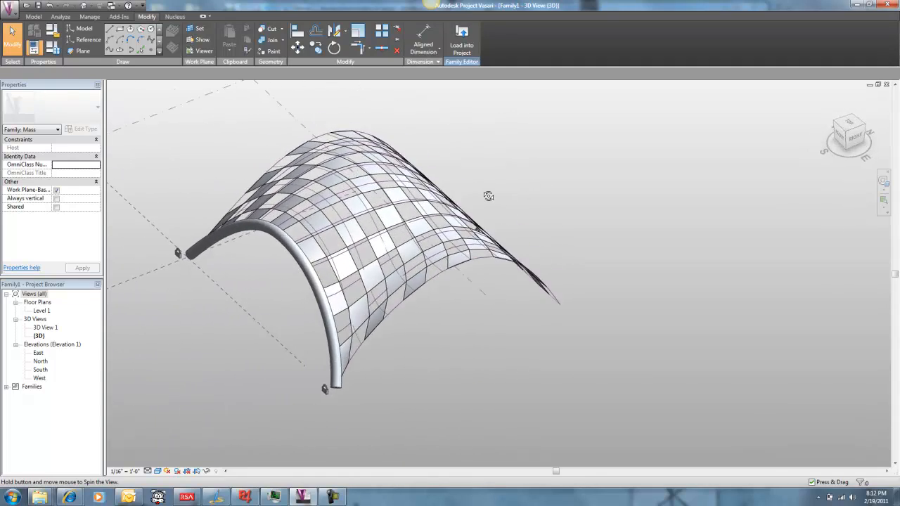
scroll(324, 241, up, 2)
scroll(240, 304, down, 2)
shift+middle_drag(242, 308, 298, 271)
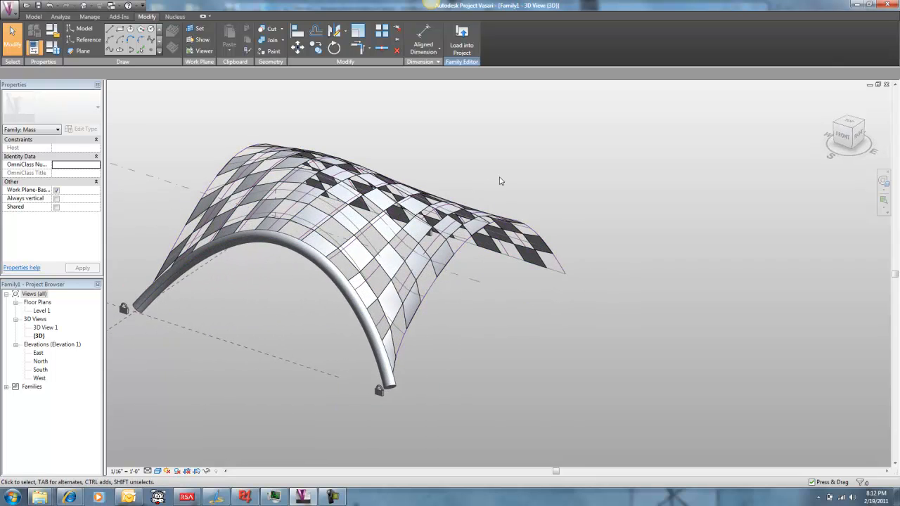
shift+middle_drag(491, 189, 533, 304)
middle_drag(485, 351, 518, 294)
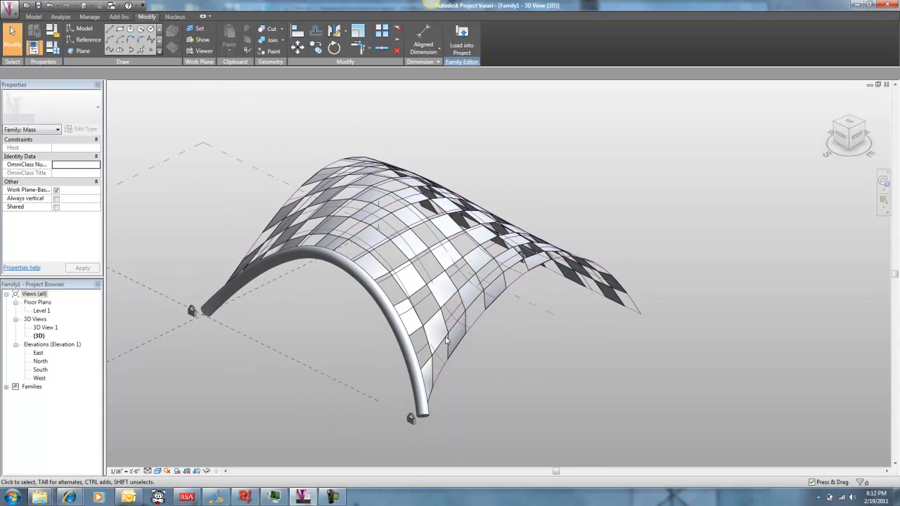